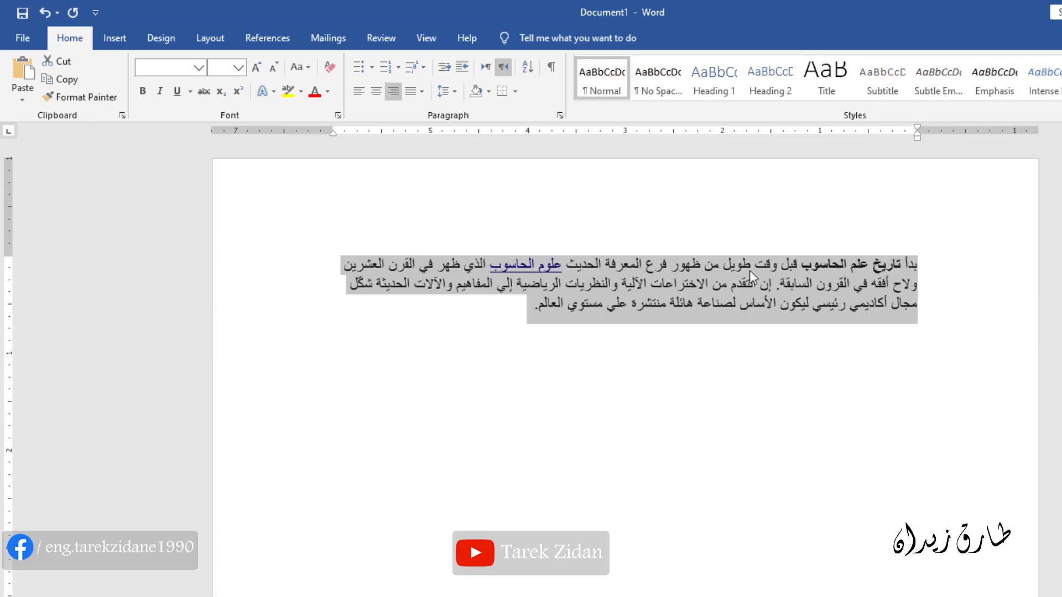
Step: Delete the whole Arabic paragraph from the document
{"action": "left_click", "coordinate": [592, 359]}
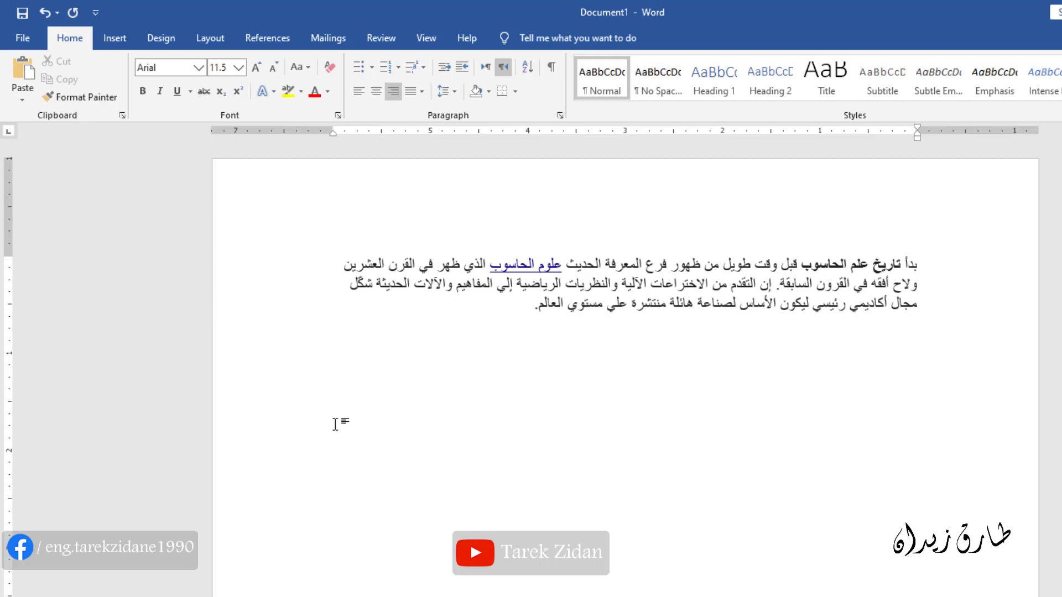
{"action": "left_click_drag", "start_coordinate": [526, 308], "coordinate": [945, 261]}
{"action": "key", "text": "Delete"}
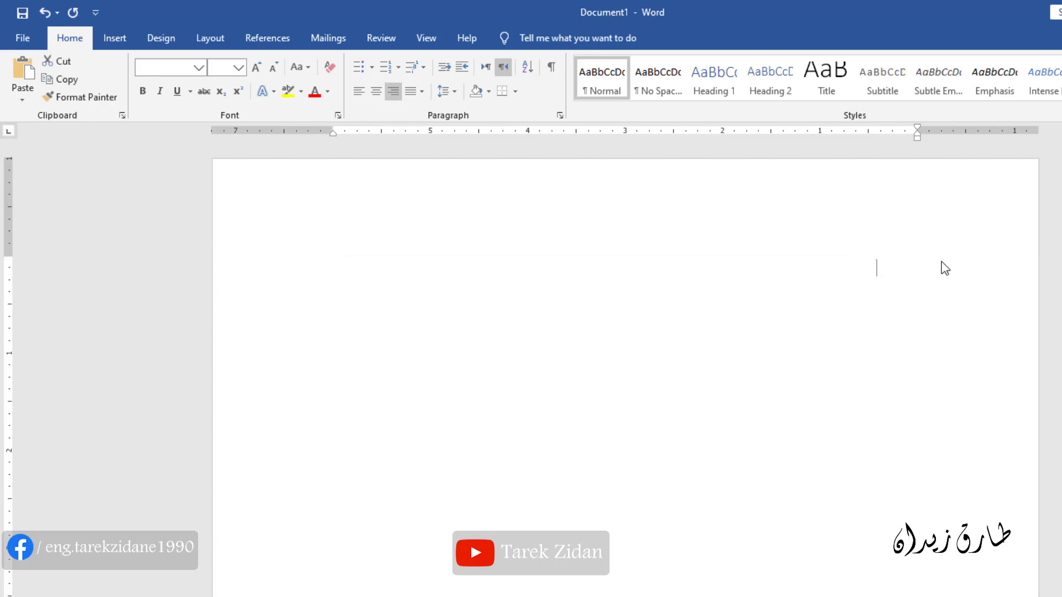
Step: Switch to the browser and copy the selected introduction of the Arabic Wikipedia article on the history of computer science
{"action": "key", "text": "alt+Tab"}
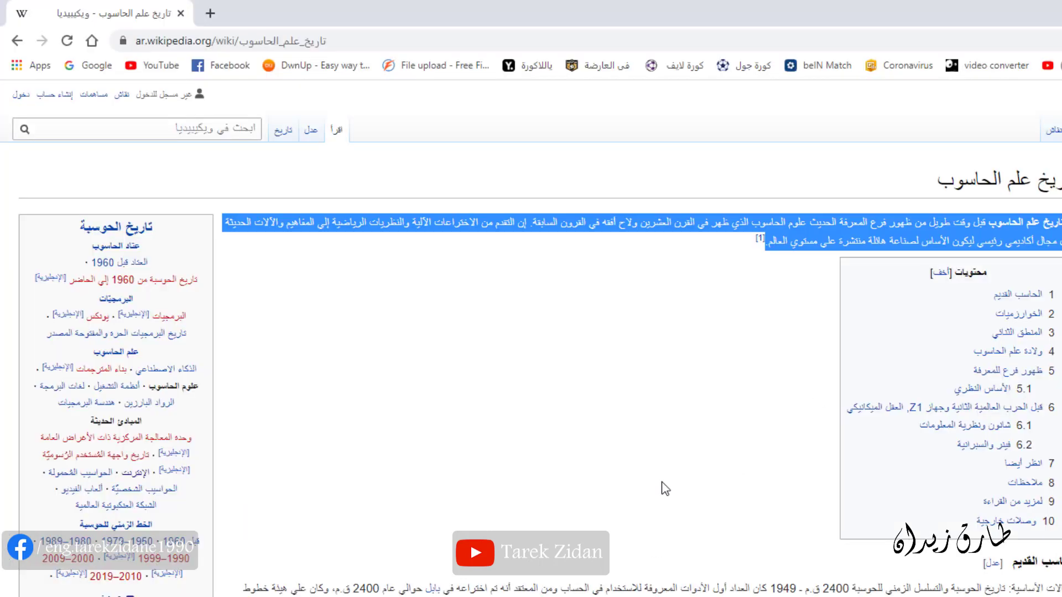
{"action": "right_click", "coordinate": [784, 236]}
{"action": "left_click", "coordinate": [795, 250]}
Step: Switch back to Word and paste the copied Wikipedia paragraph into the empty document with its source formatting
{"action": "key", "text": "alt+Tab"}
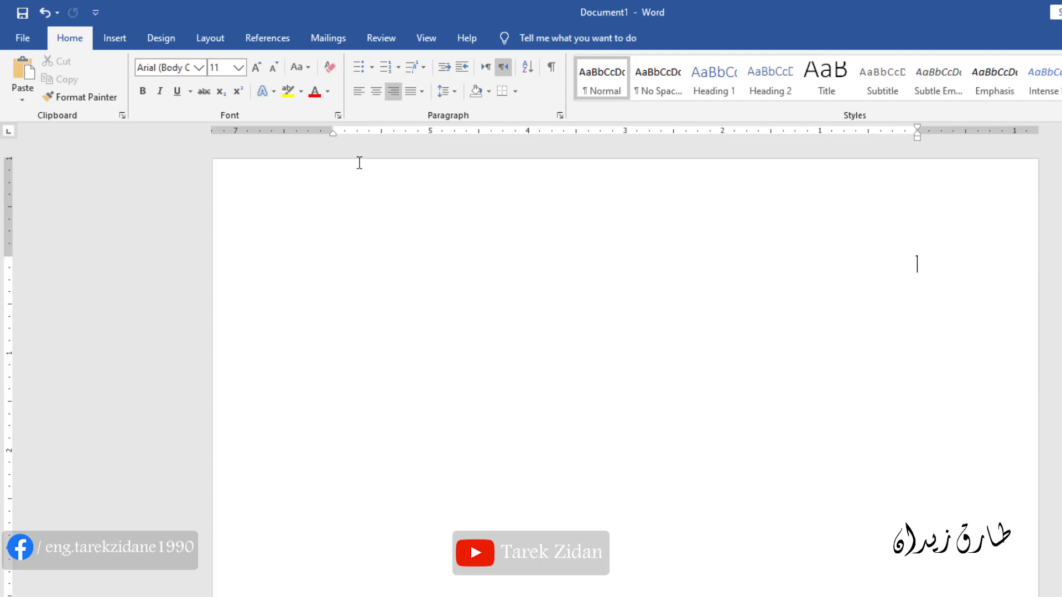
{"action": "left_click", "coordinate": [26, 70]}
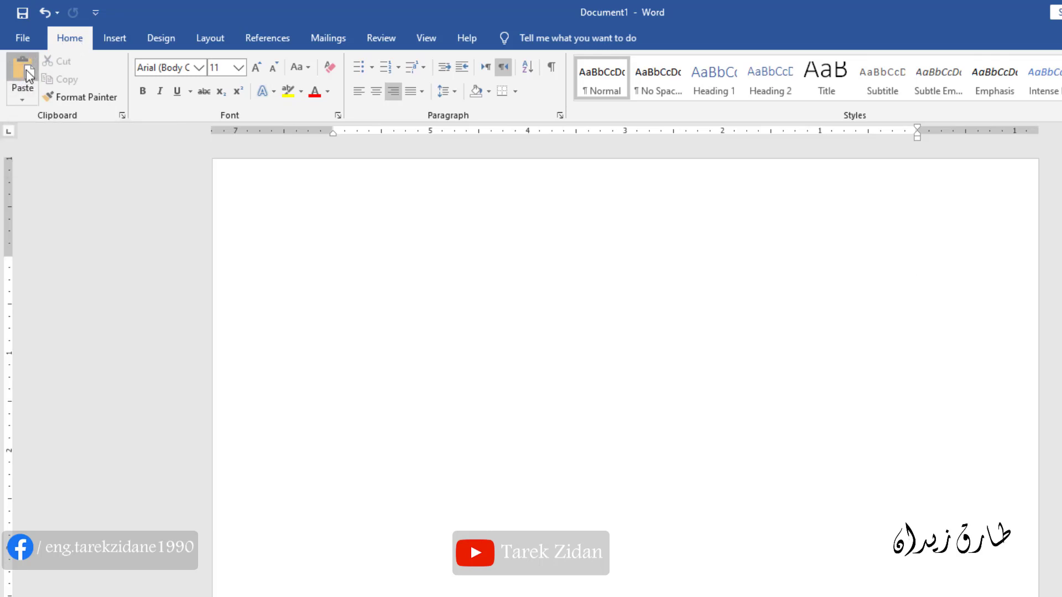
{"action": "left_click", "coordinate": [23, 100]}
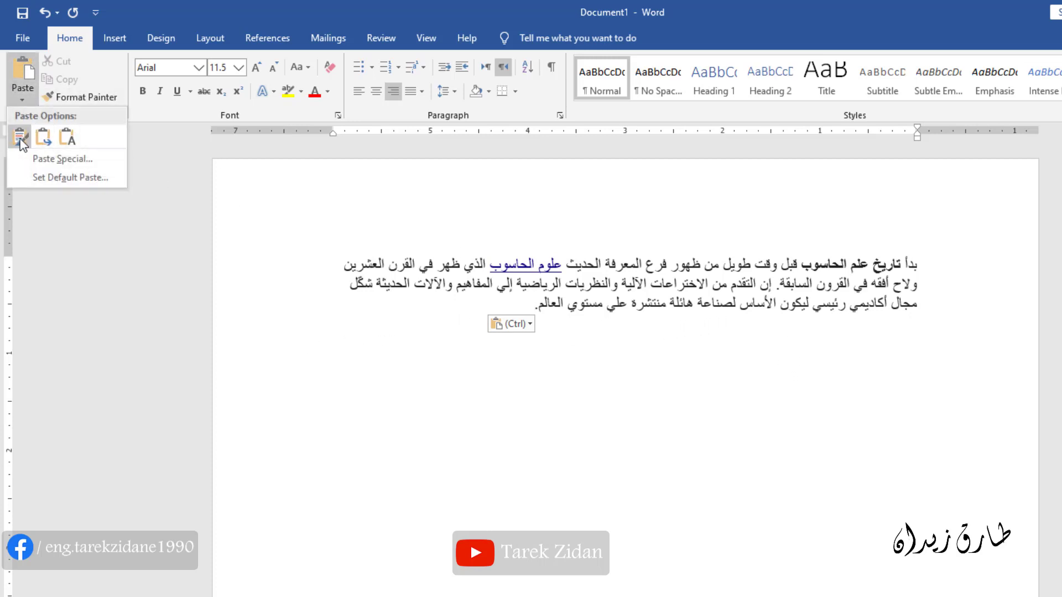
{"action": "left_click", "coordinate": [634, 358]}
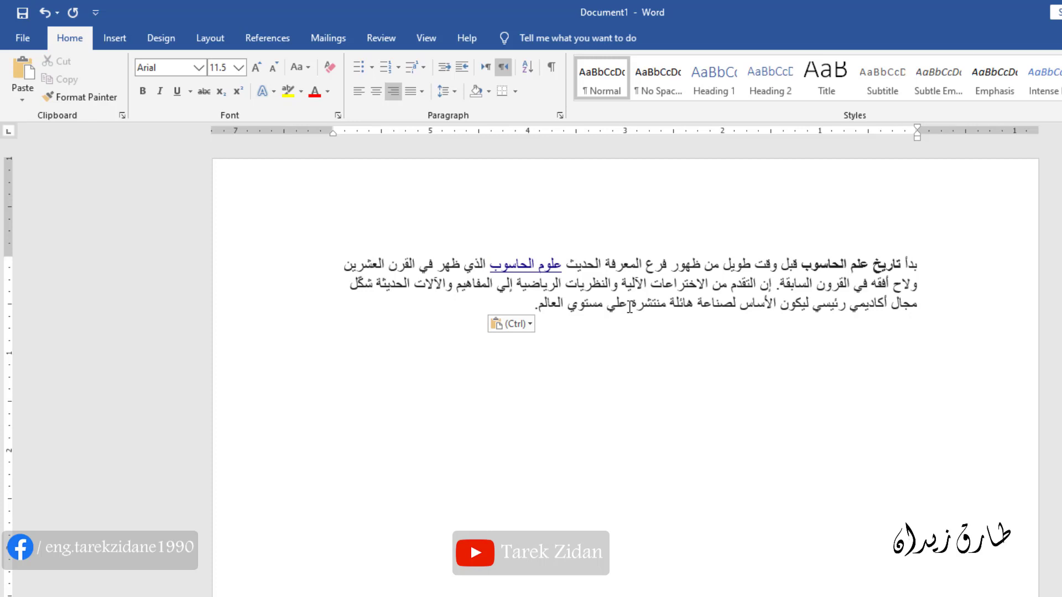
Step: Cut the closing words "علي مستوي العالم" from the paragraph's last line and undo the cut
{"action": "left_click_drag", "start_coordinate": [629, 303], "coordinate": [547, 303]}
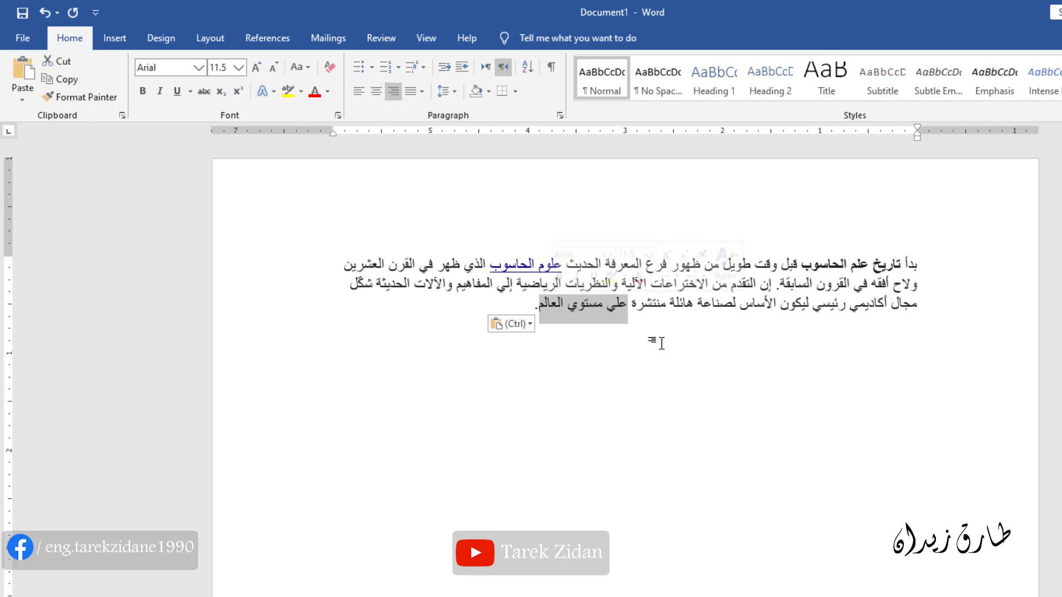
{"action": "key", "text": "ctrl+x"}
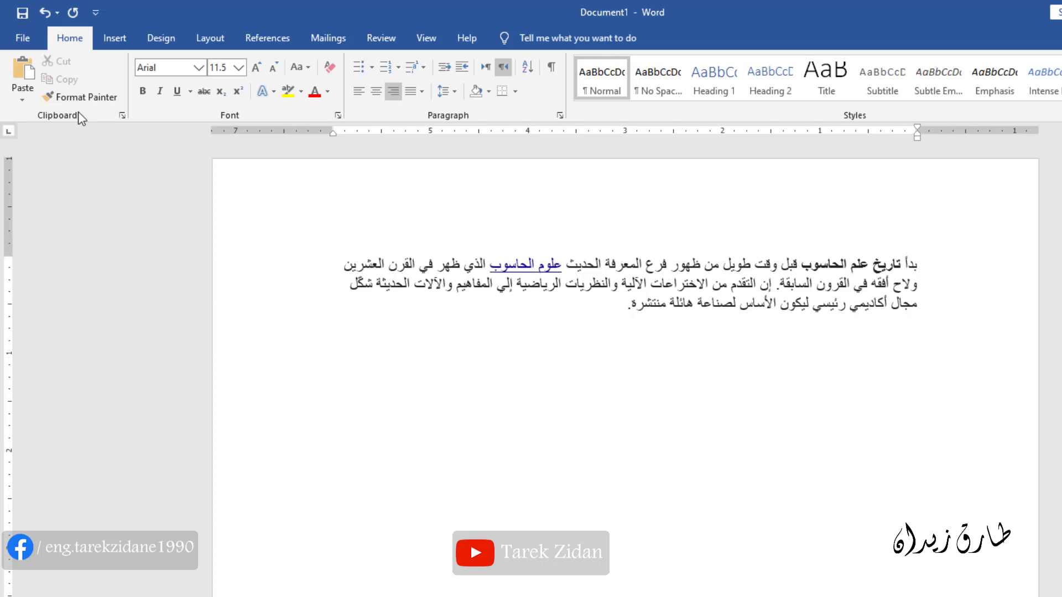
{"action": "left_click", "coordinate": [45, 12]}
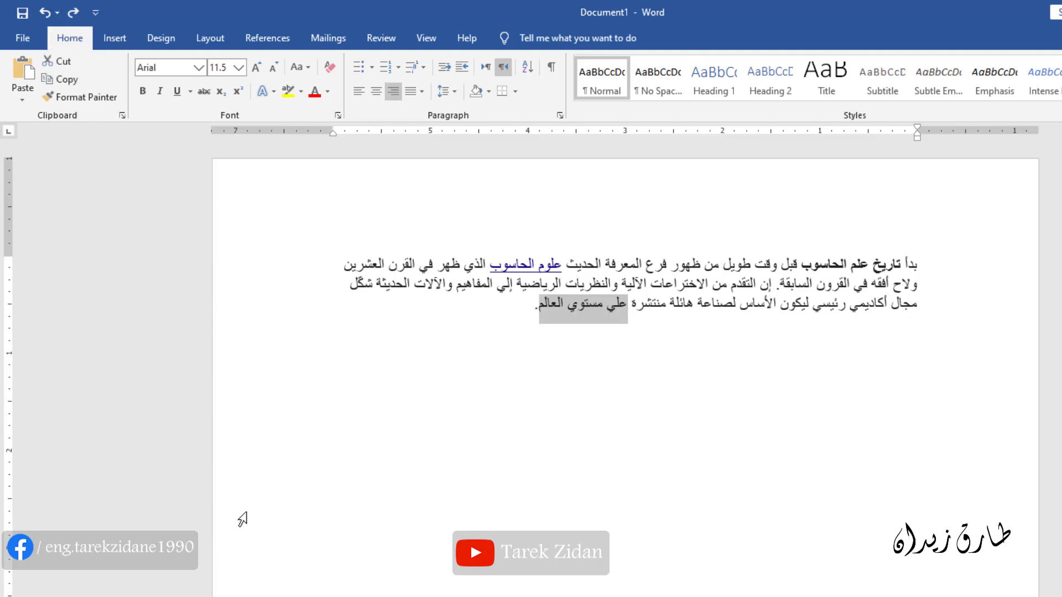
Step: Change the font color of the whole paragraph to the standard red
{"action": "left_click", "coordinate": [841, 350]}
{"action": "left_click_drag", "start_coordinate": [932, 261], "coordinate": [486, 308]}
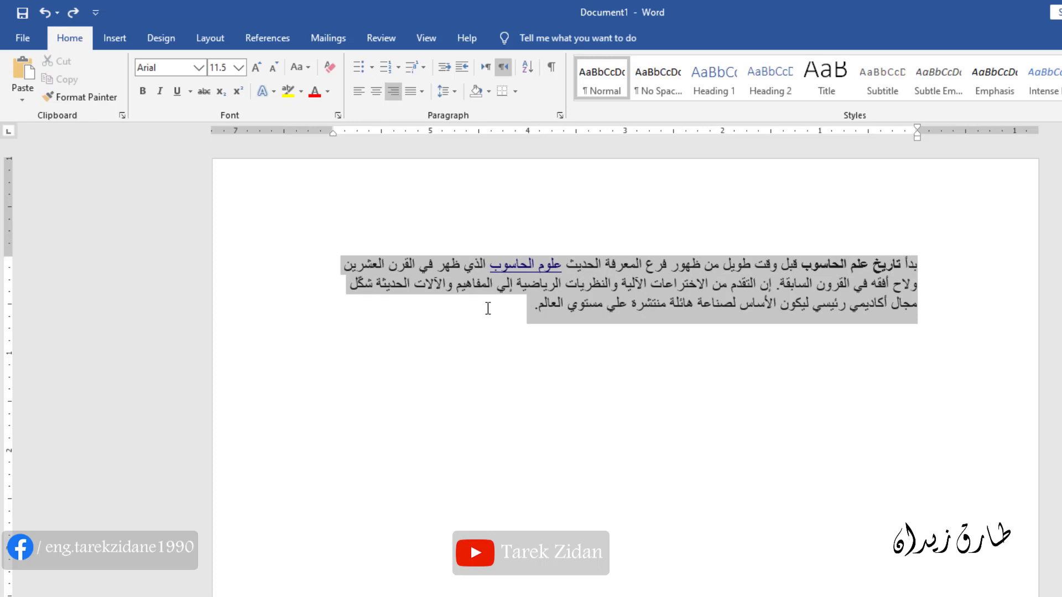
{"action": "left_click", "coordinate": [330, 96]}
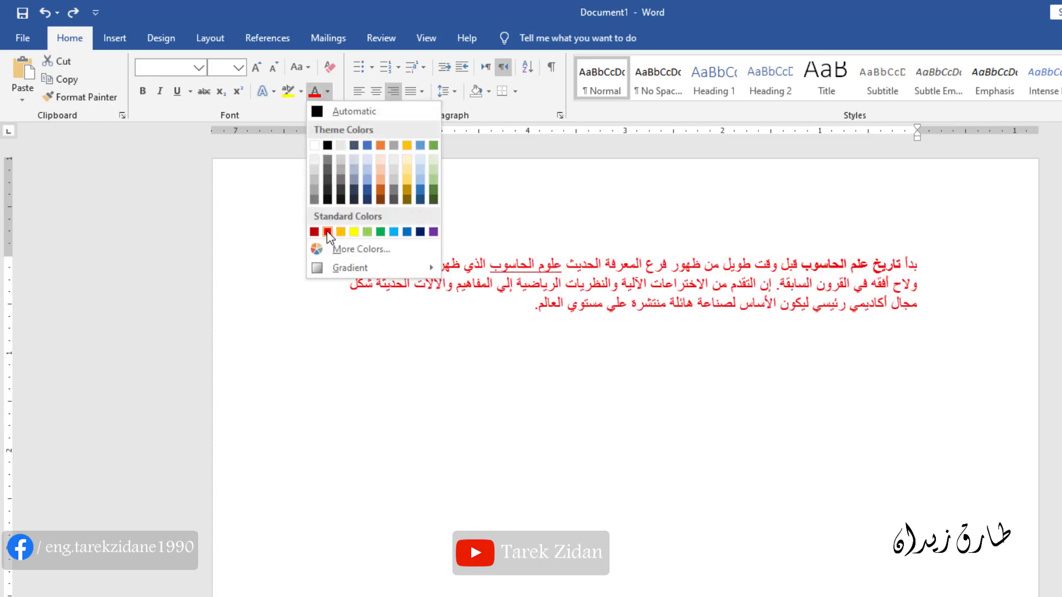
{"action": "left_click", "coordinate": [327, 232]}
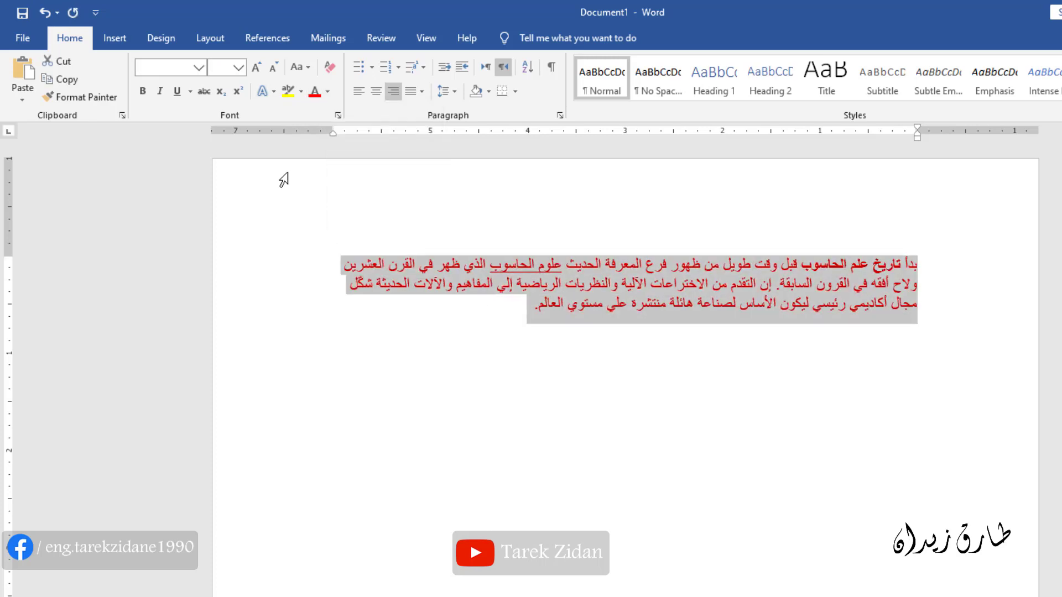
Step: Make the paragraph bold in the Arial (Body) font and remove all underlining from it
{"action": "left_click", "coordinate": [142, 92]}
{"action": "left_click", "coordinate": [199, 68]}
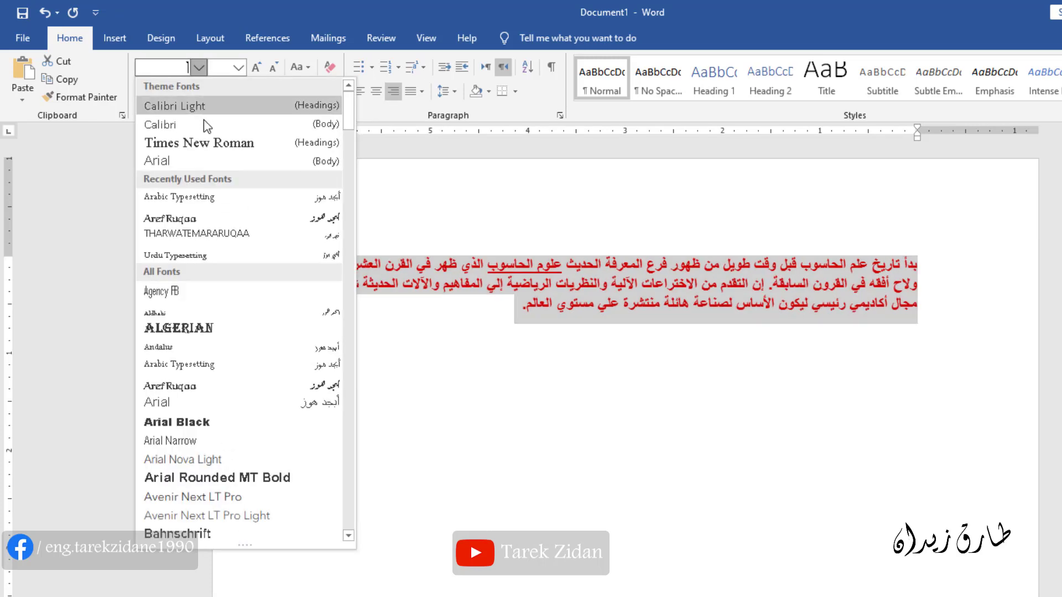
{"action": "left_click", "coordinate": [178, 166]}
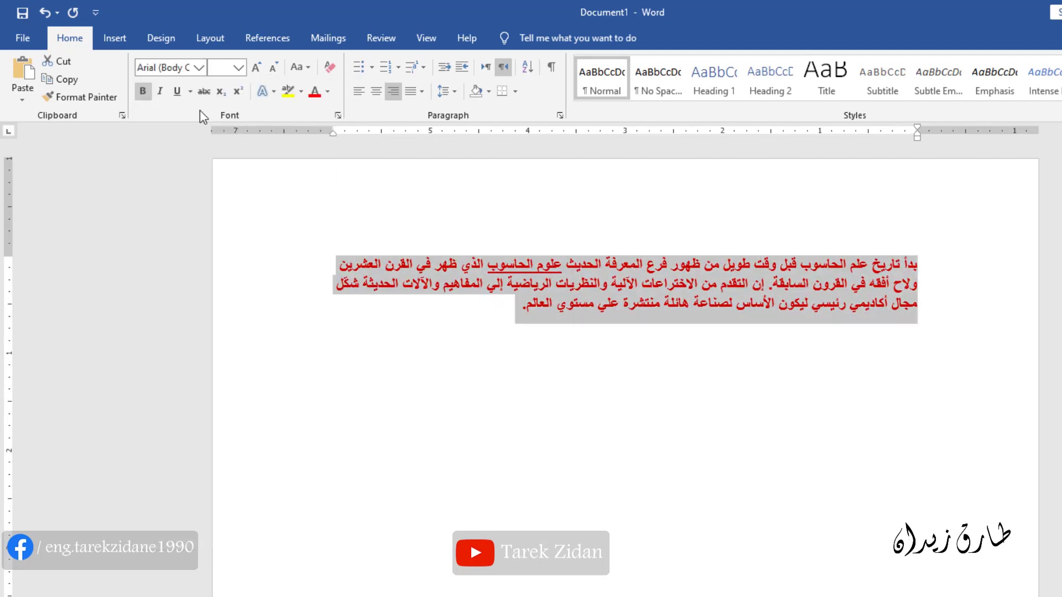
{"action": "left_click", "coordinate": [176, 94]}
{"action": "left_click", "coordinate": [176, 94]}
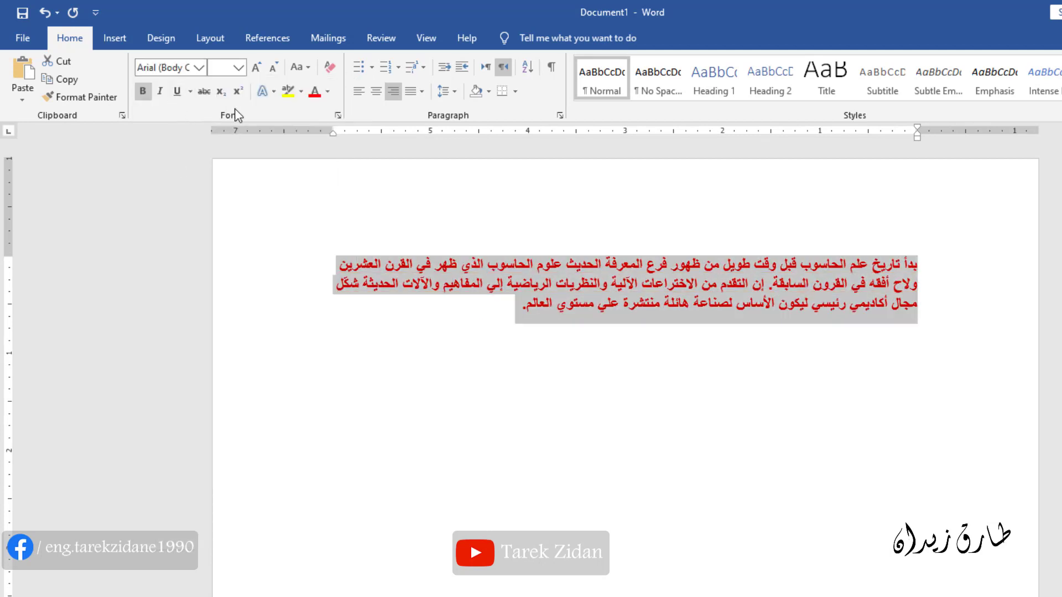
Step: Set the paragraph's font color to black and its font size to 16
{"action": "left_click", "coordinate": [328, 91]}
{"action": "left_click", "coordinate": [325, 145]}
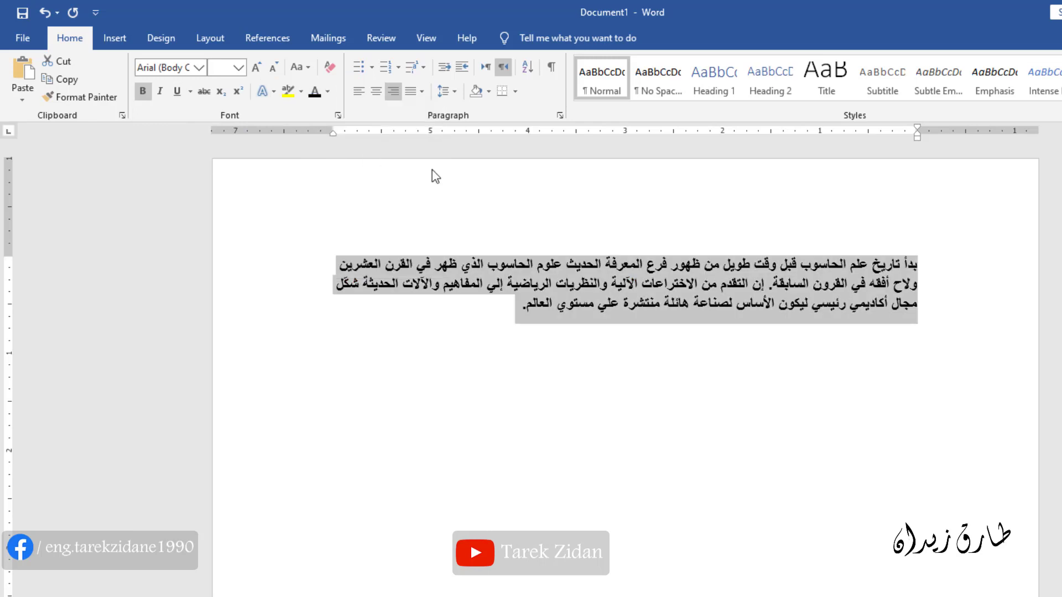
{"action": "left_click", "coordinate": [239, 68]}
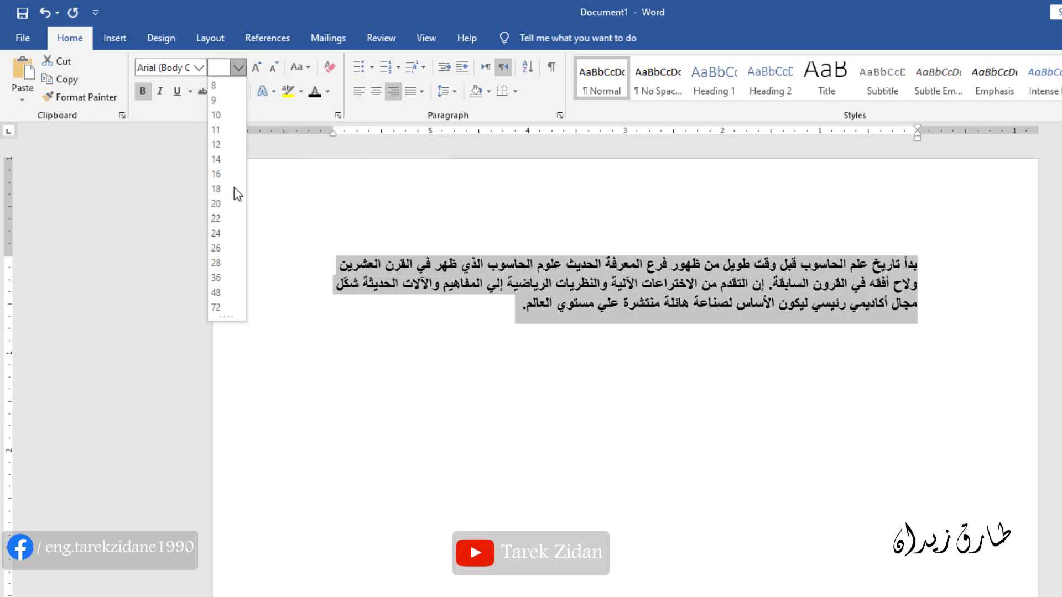
{"action": "left_click", "coordinate": [216, 174]}
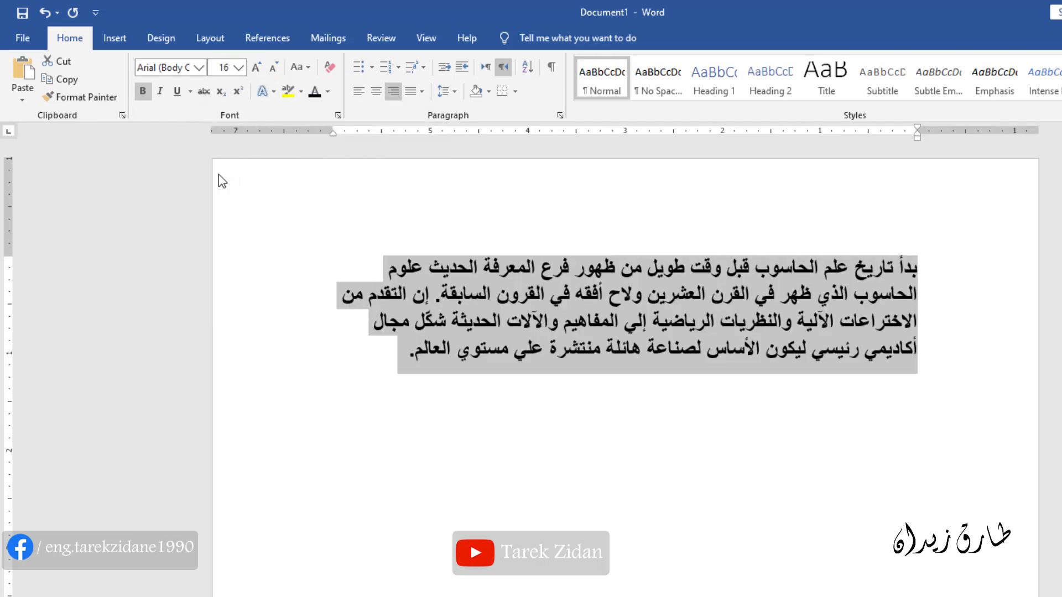
{"action": "left_click", "coordinate": [605, 406]}
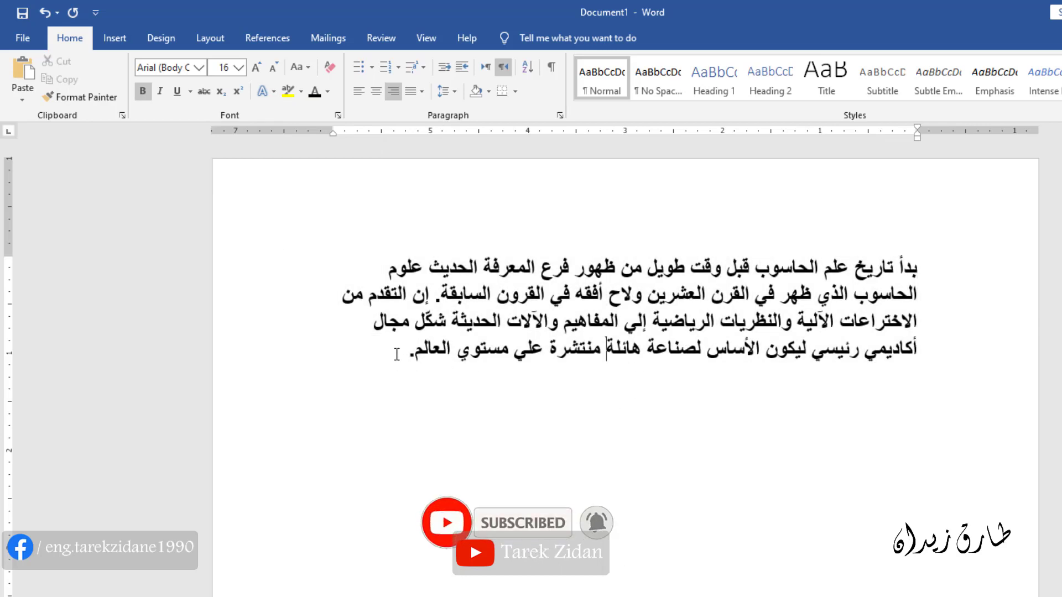
Step: Select the whole paragraph and clear all of its formatting
{"action": "left_click_drag", "start_coordinate": [397, 353], "coordinate": [919, 251]}
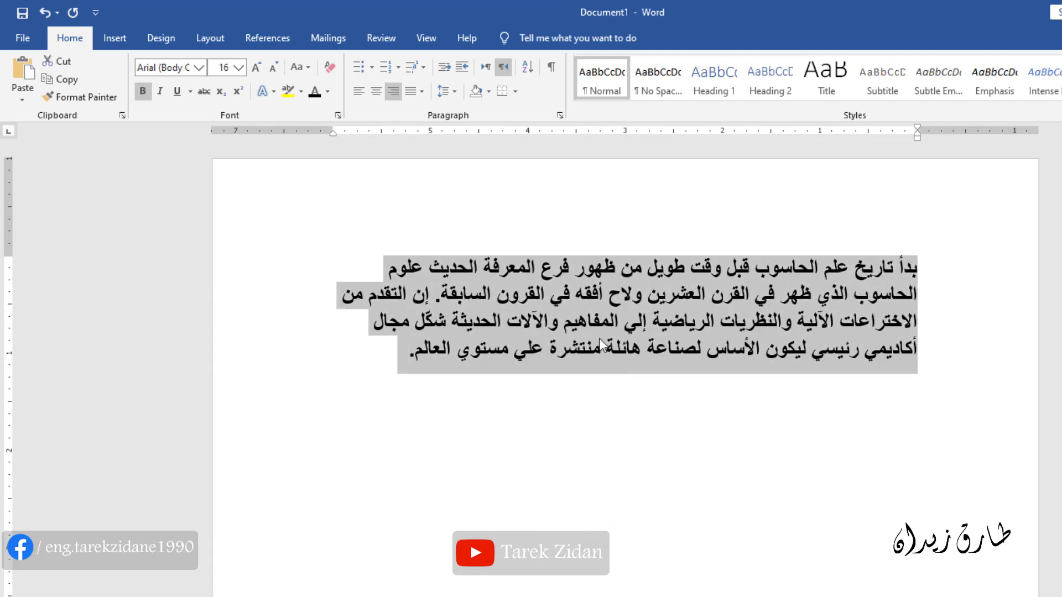
{"action": "left_click", "coordinate": [327, 67]}
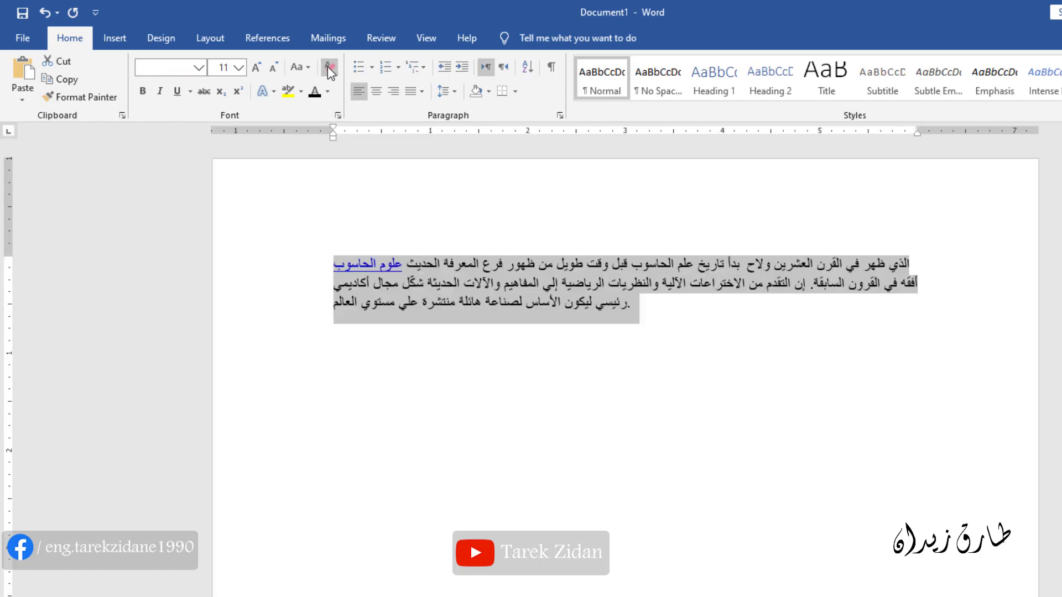
{"action": "left_click", "coordinate": [695, 286]}
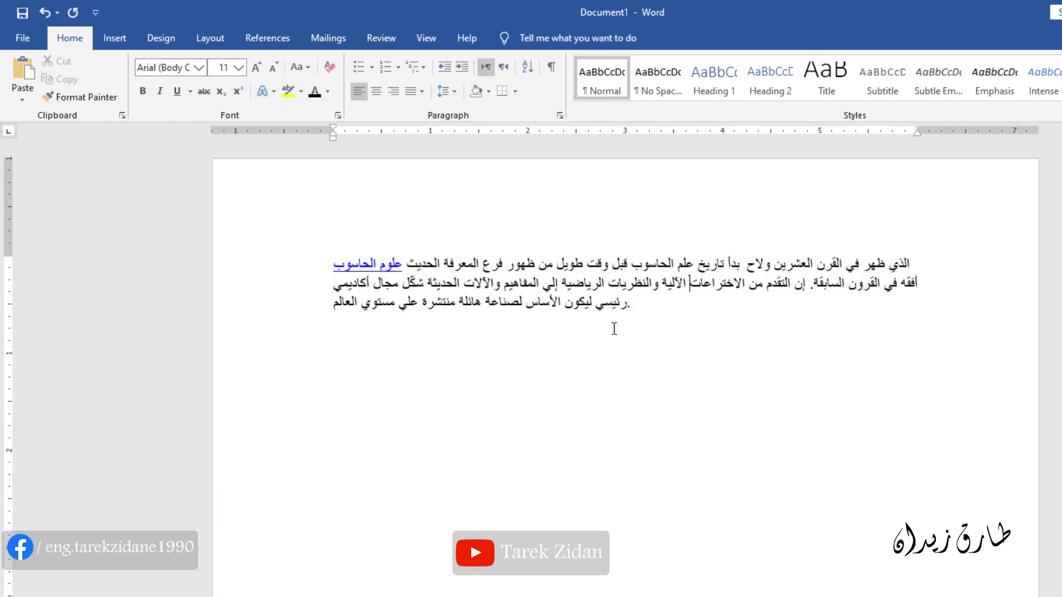
{"action": "left_click", "coordinate": [649, 308]}
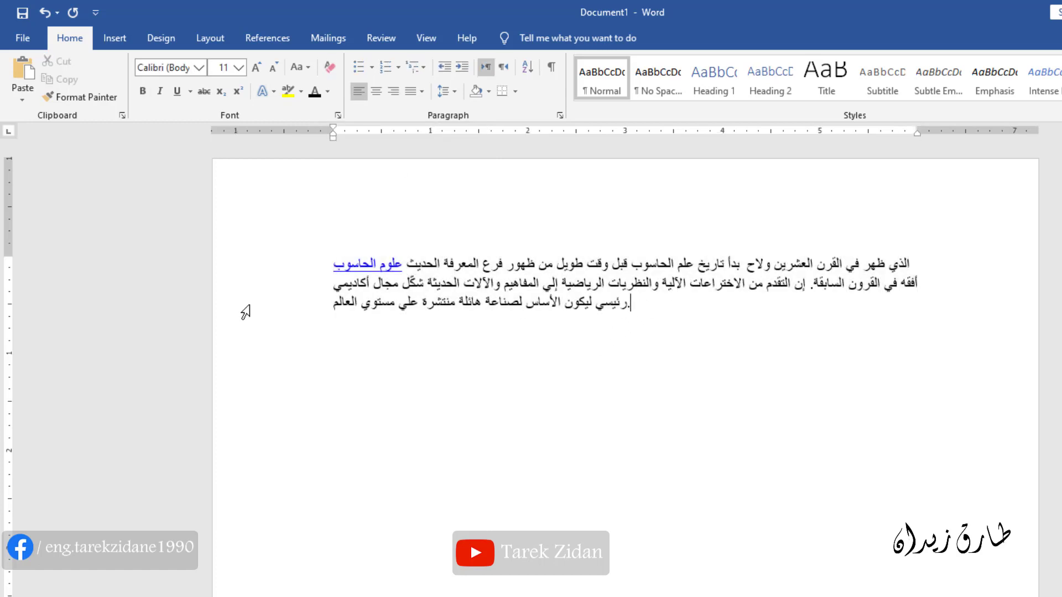
Step: Set the font size of the whole paragraph to 20
{"action": "triple_click", "coordinate": [558, 286]}
{"action": "double_click", "coordinate": [558, 286]}
{"action": "triple_click", "coordinate": [549, 284]}
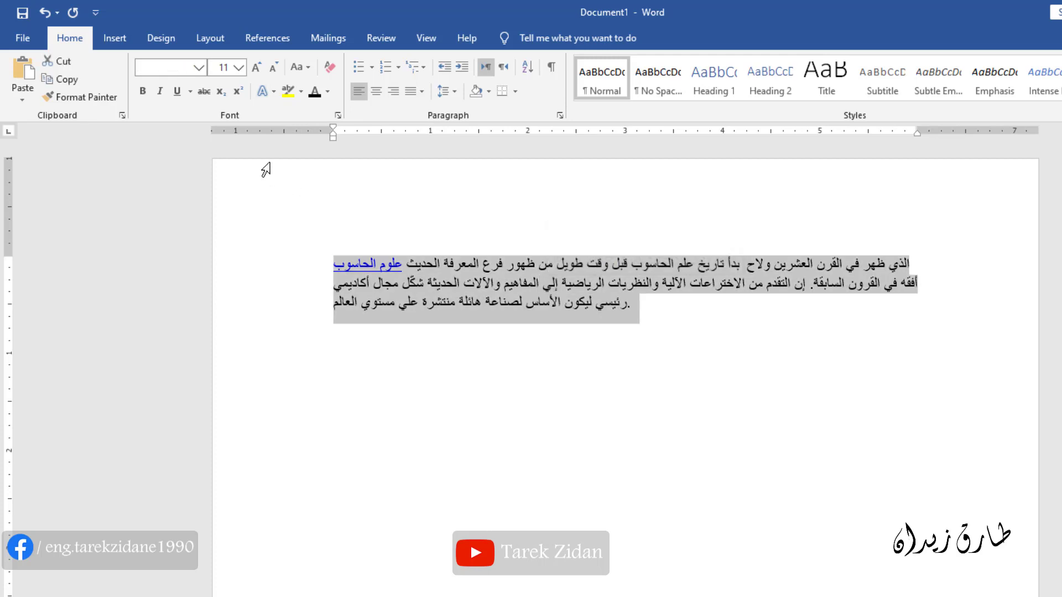
{"action": "left_click", "coordinate": [238, 67]}
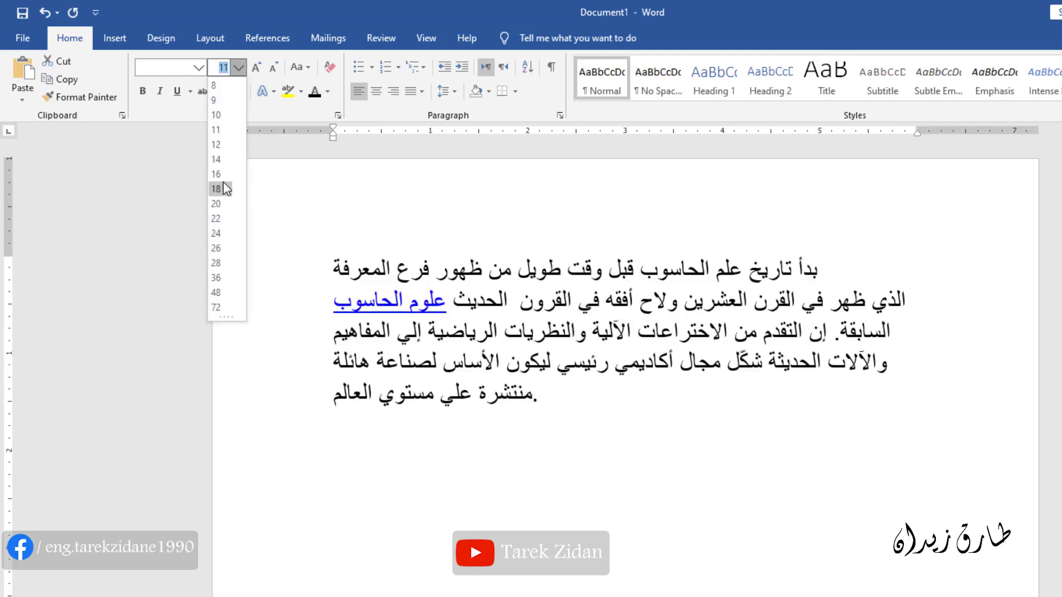
{"action": "left_click", "coordinate": [219, 203]}
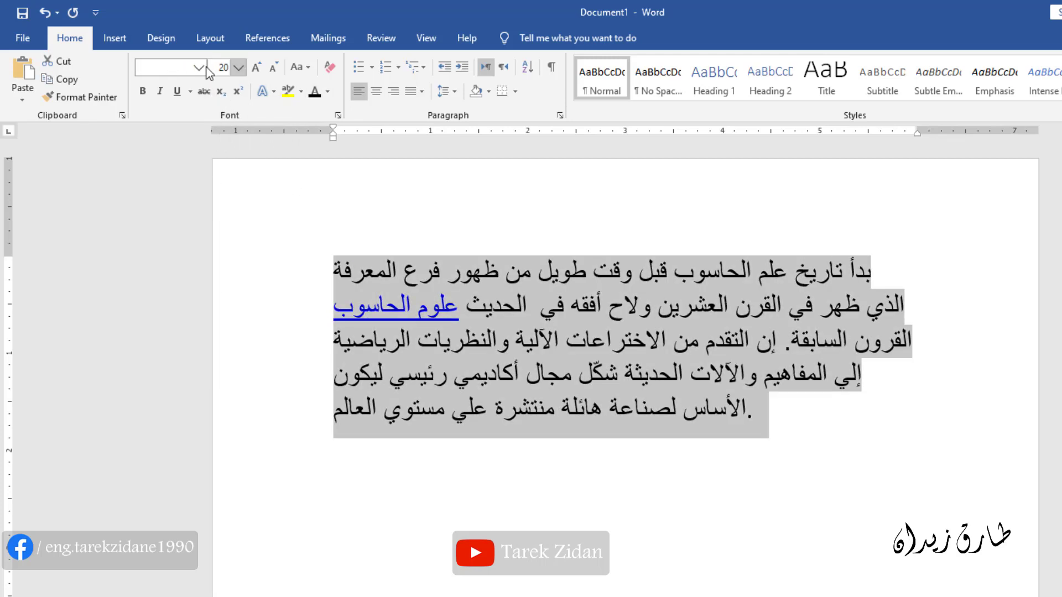
Step: Apply the Arial (Body) font to the paragraph and set its text direction to right-to-left
{"action": "left_click", "coordinate": [198, 67]}
{"action": "left_click", "coordinate": [185, 160]}
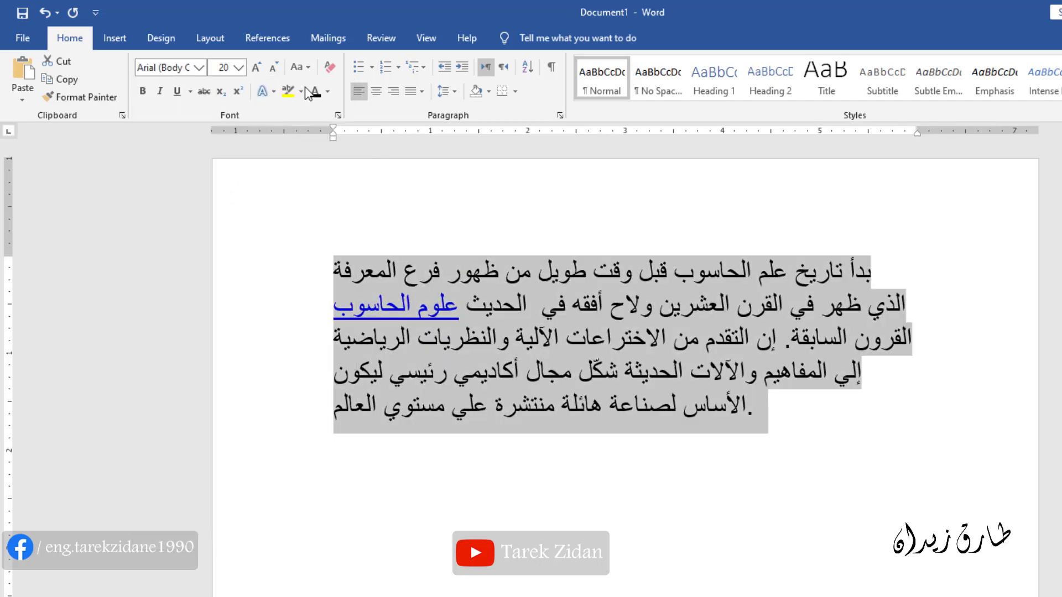
{"action": "left_click", "coordinate": [503, 72]}
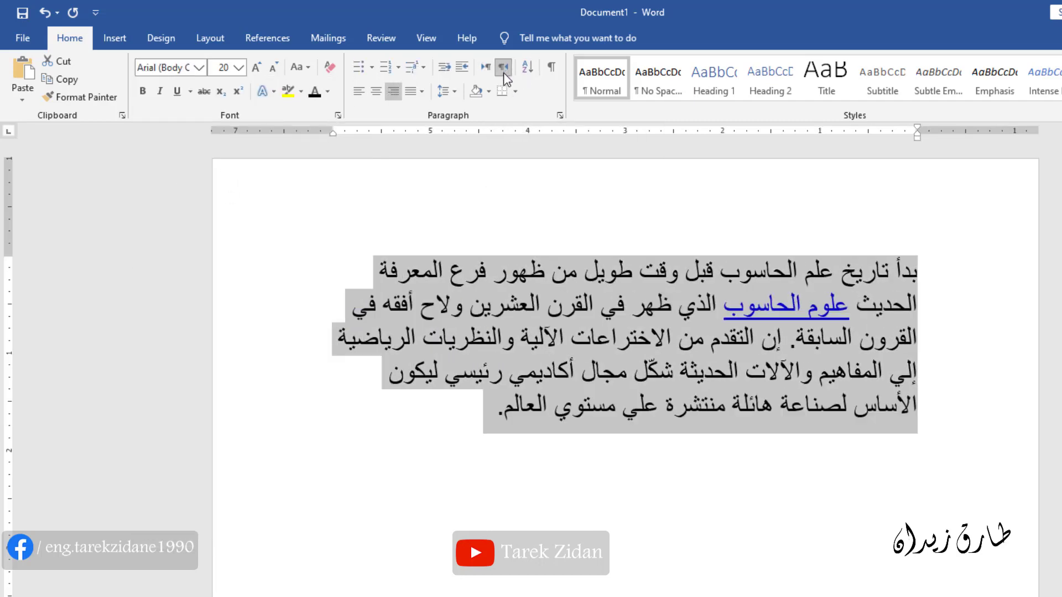
{"action": "left_click", "coordinate": [701, 428]}
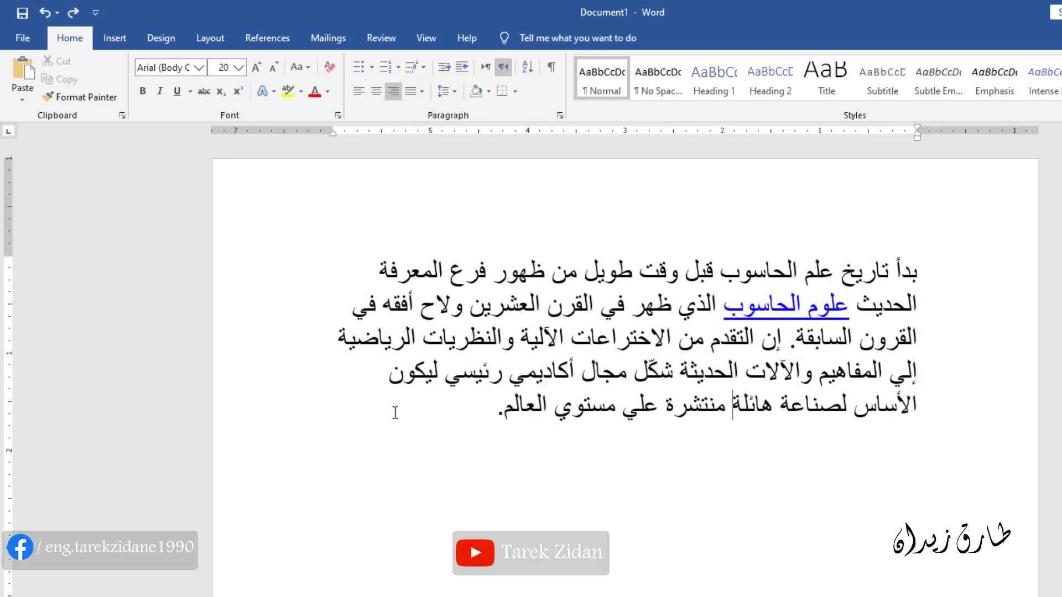
Step: Make the hyperlinked words "علوم الحاسوب" in the second line bold and italic
{"action": "left_click_drag", "start_coordinate": [849, 307], "coordinate": [725, 311]}
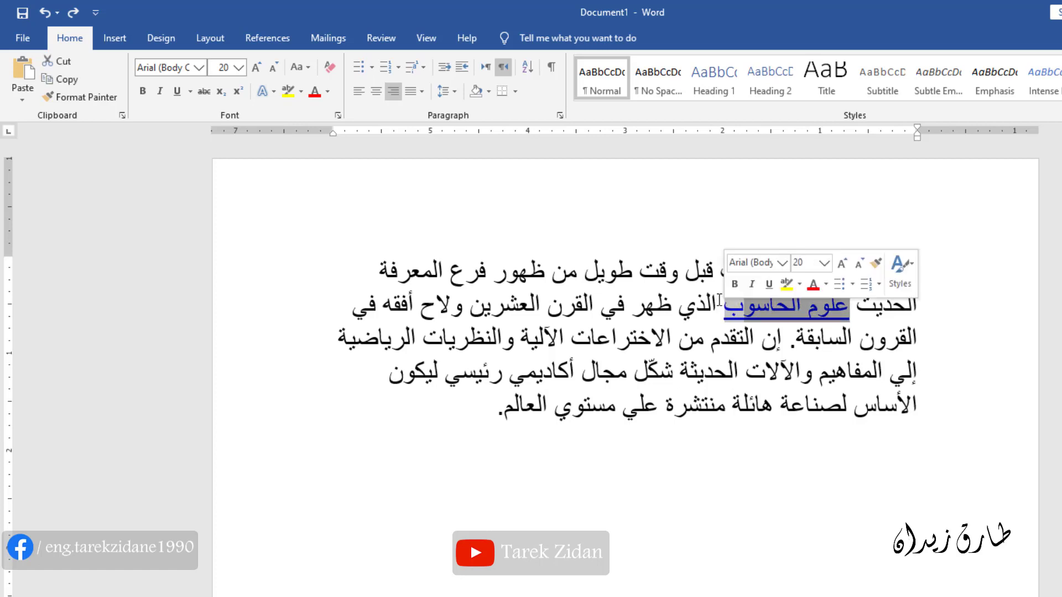
{"action": "left_click", "coordinate": [143, 90]}
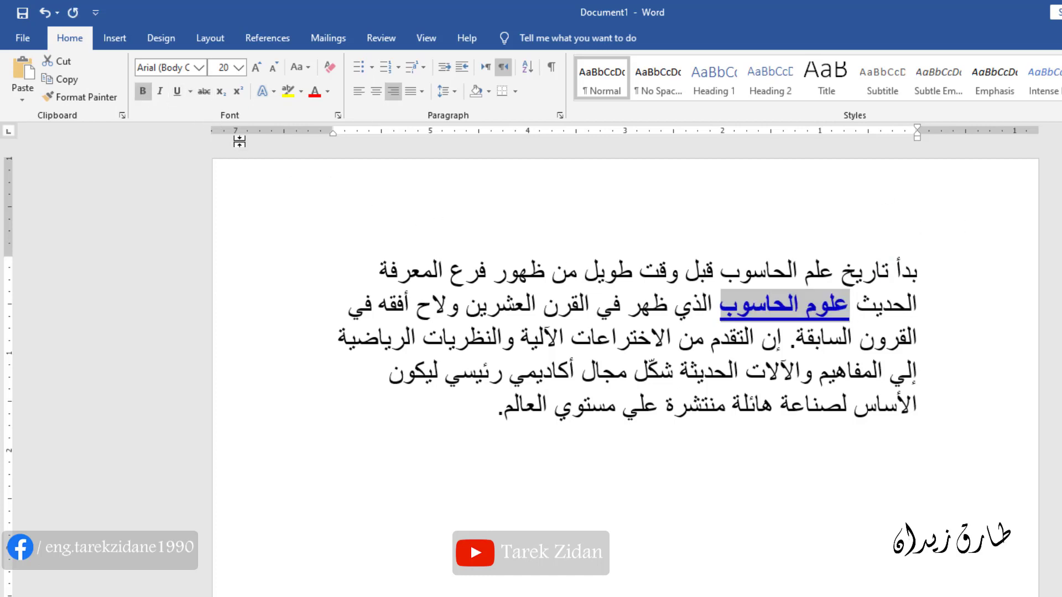
{"action": "left_click", "coordinate": [160, 91]}
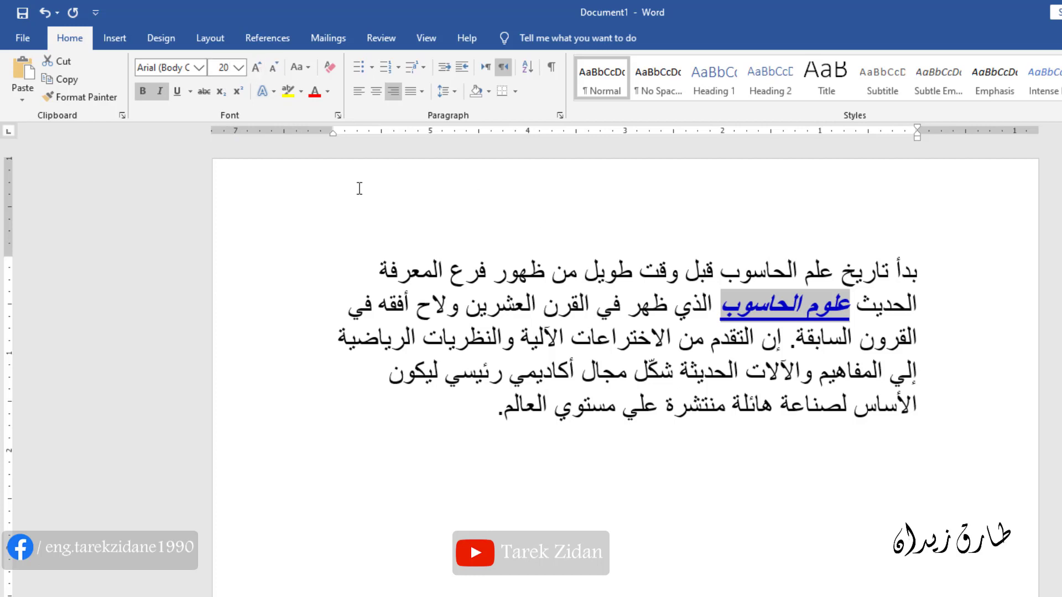
Step: Set the hyperlinked words "علوم الحاسوب" in the Andalus font and color them red
{"action": "left_click", "coordinate": [198, 67]}
{"action": "left_click", "coordinate": [166, 198]}
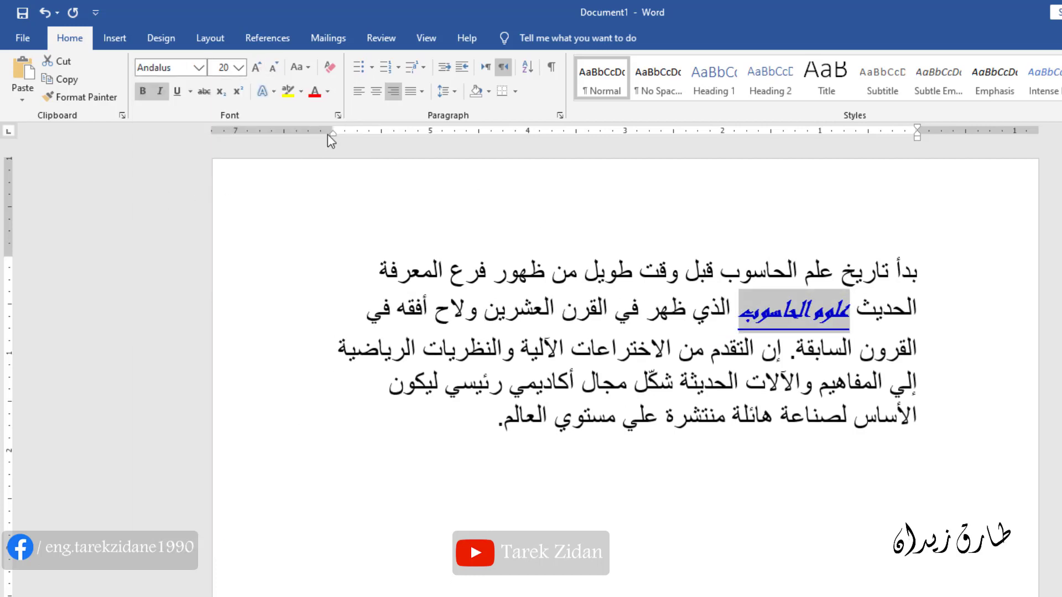
{"action": "left_click", "coordinate": [313, 92]}
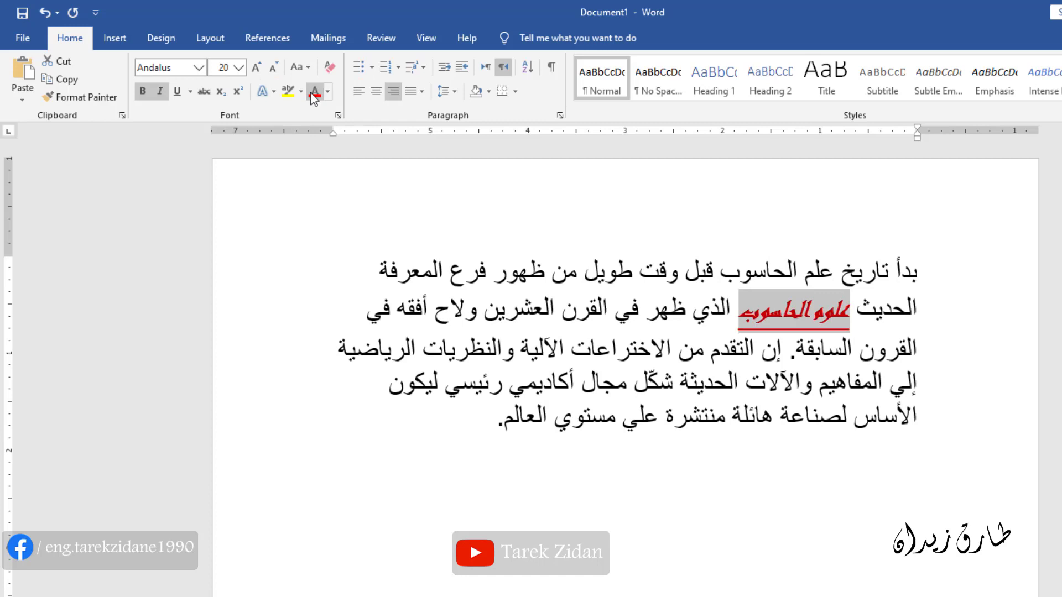
Step: Copy the formatting of "علوم الحاسوب" in the second line onto "مستوي العالم" at the paragraph's end with Format Painter
{"action": "left_click", "coordinate": [850, 315]}
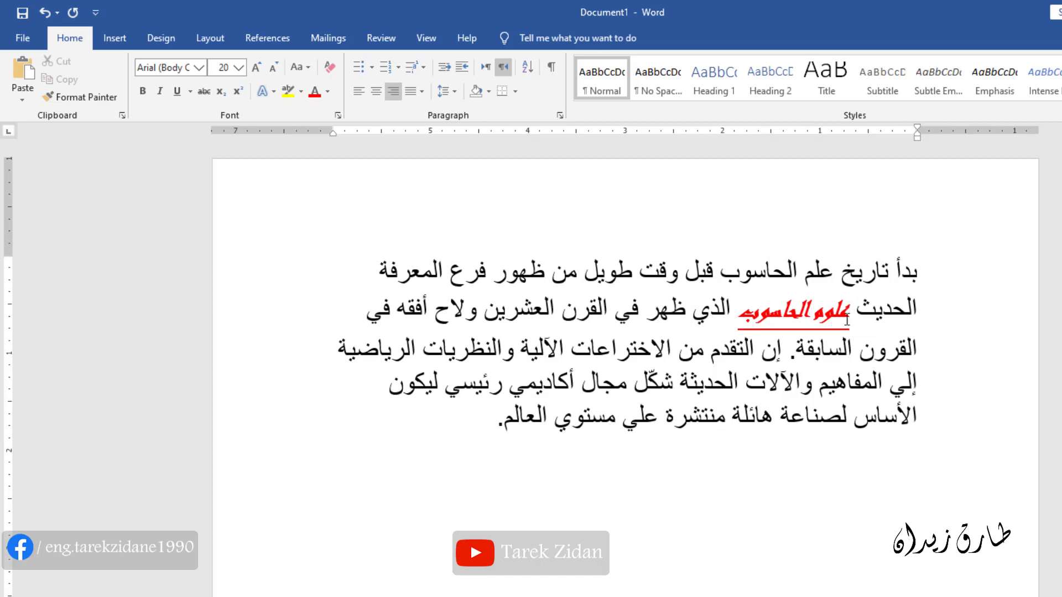
{"action": "left_click_drag", "start_coordinate": [616, 420], "coordinate": [505, 420]}
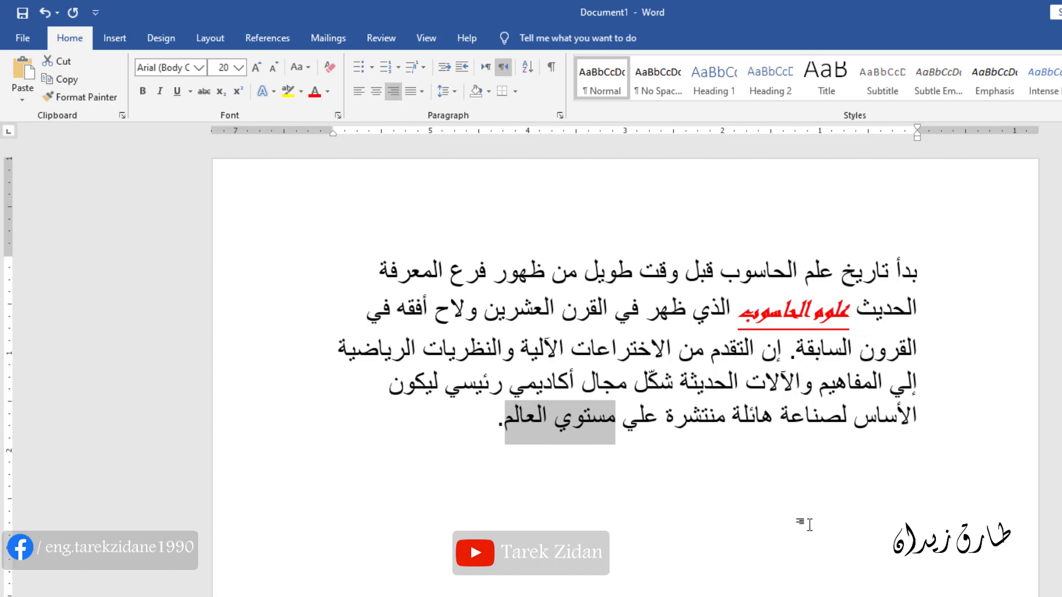
{"action": "left_click", "coordinate": [850, 311]}
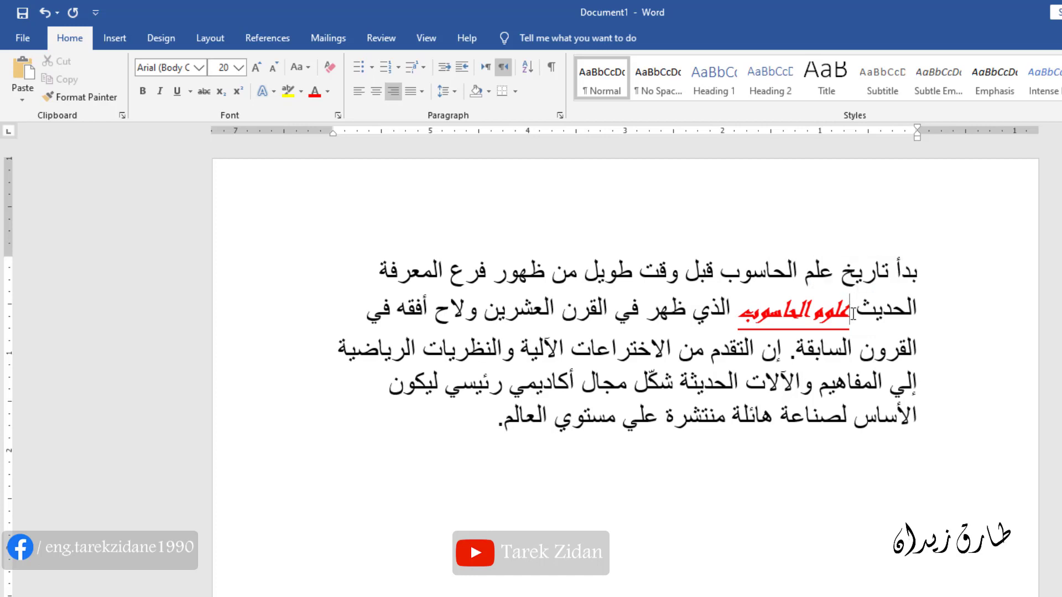
{"action": "left_click_drag", "start_coordinate": [851, 314], "coordinate": [740, 322]}
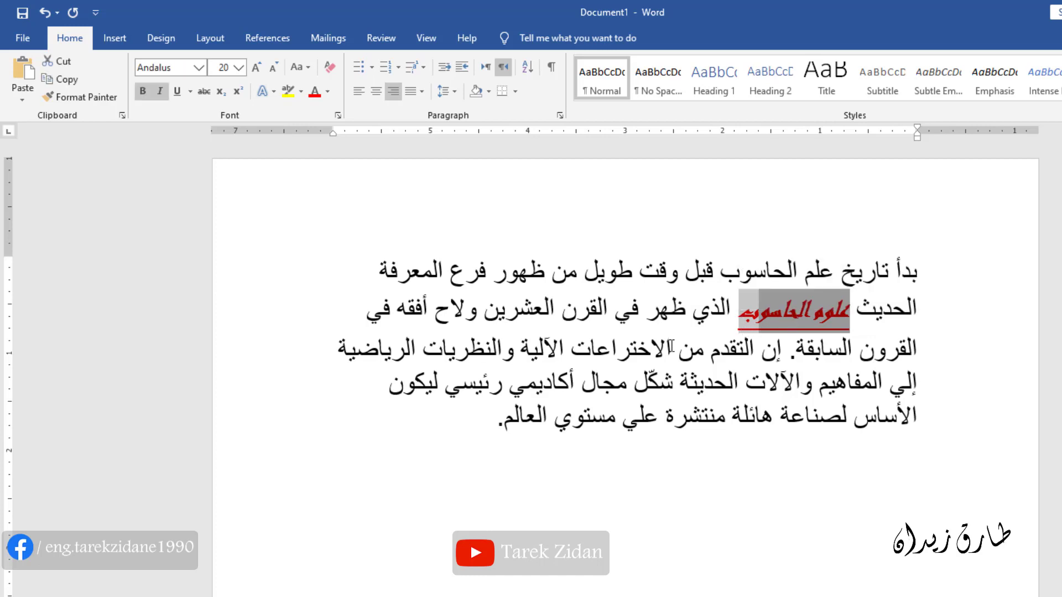
{"action": "left_click", "coordinate": [77, 99]}
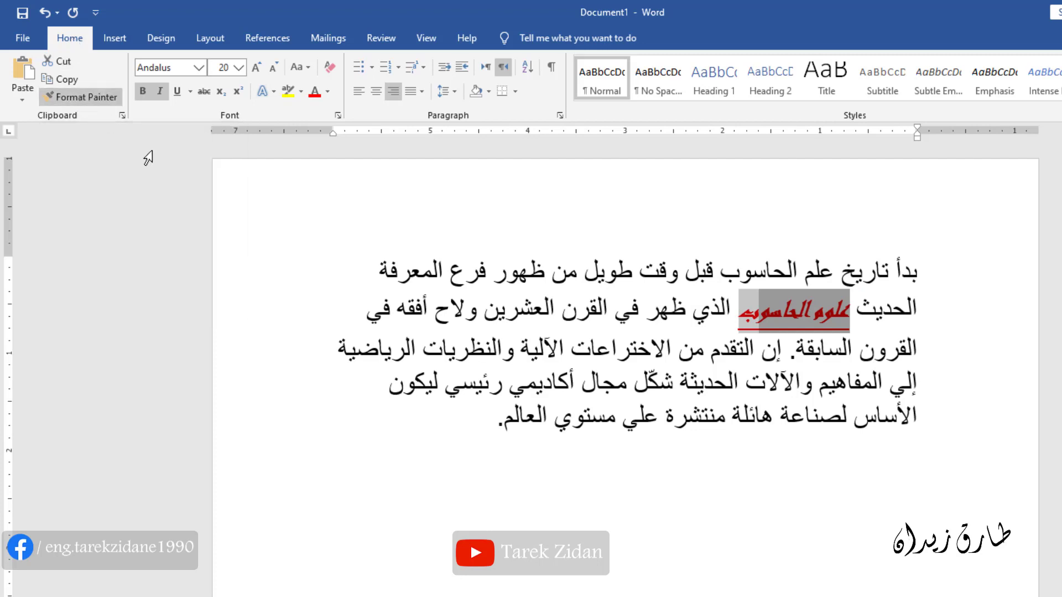
{"action": "left_click", "coordinate": [88, 103]}
{"action": "left_click", "coordinate": [80, 98]}
{"action": "left_click_drag", "start_coordinate": [501, 424], "coordinate": [604, 426]}
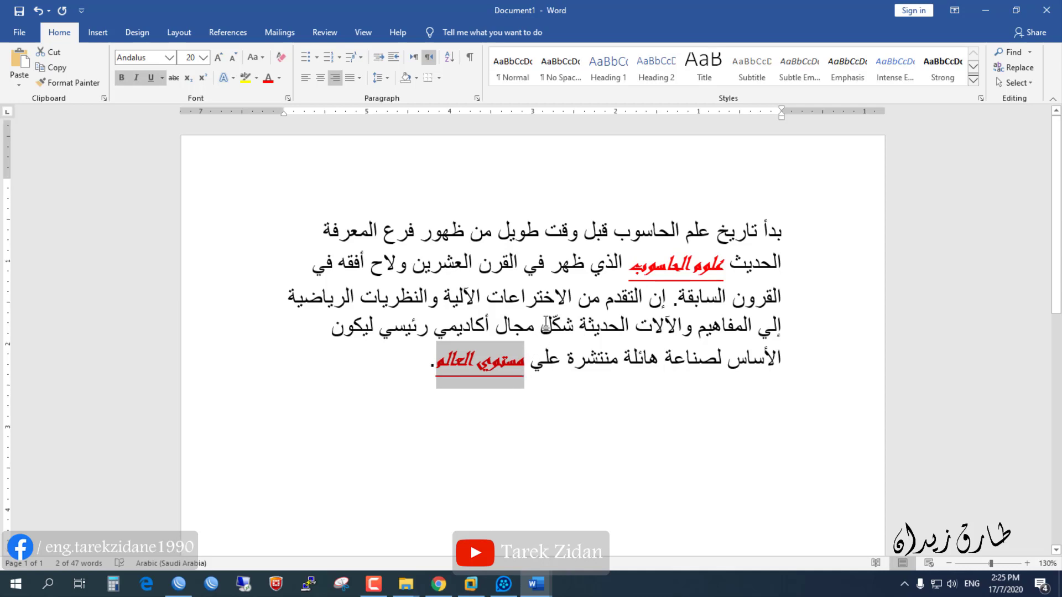
Step: Search the document for the word "شكل" using Find
{"action": "scroll", "coordinate": [550, 320], "scroll_direction": "down", "scroll_amount": 6}
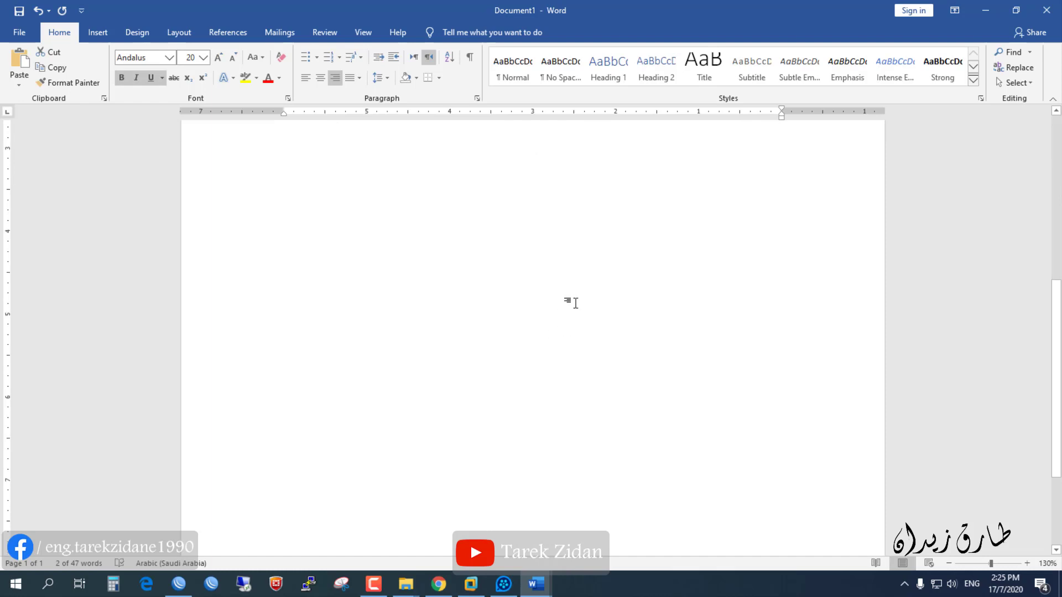
{"action": "scroll", "coordinate": [571, 302], "scroll_direction": "up", "scroll_amount": 6}
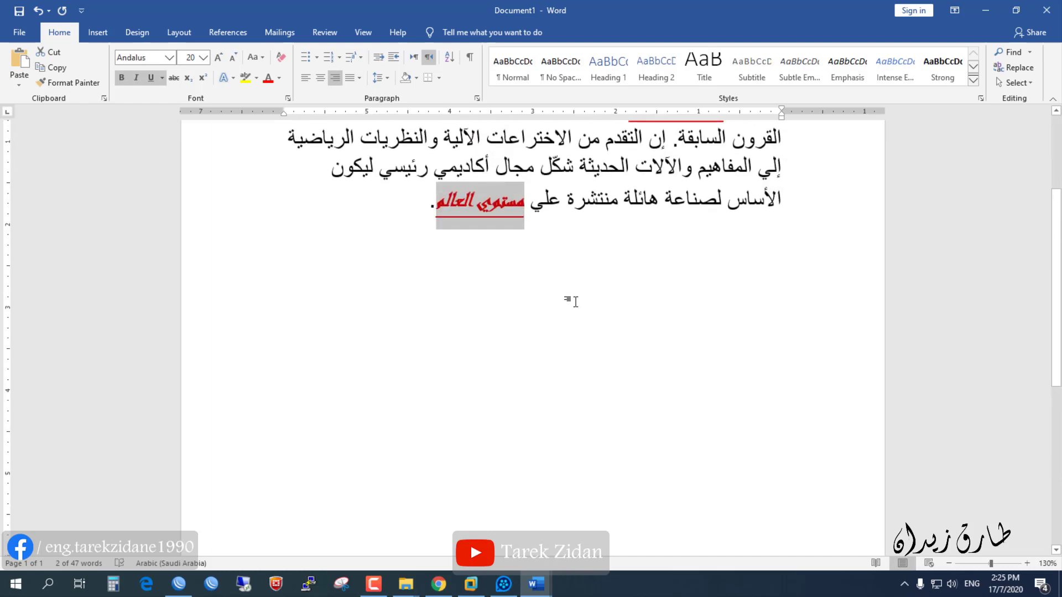
{"action": "left_click", "coordinate": [1011, 53]}
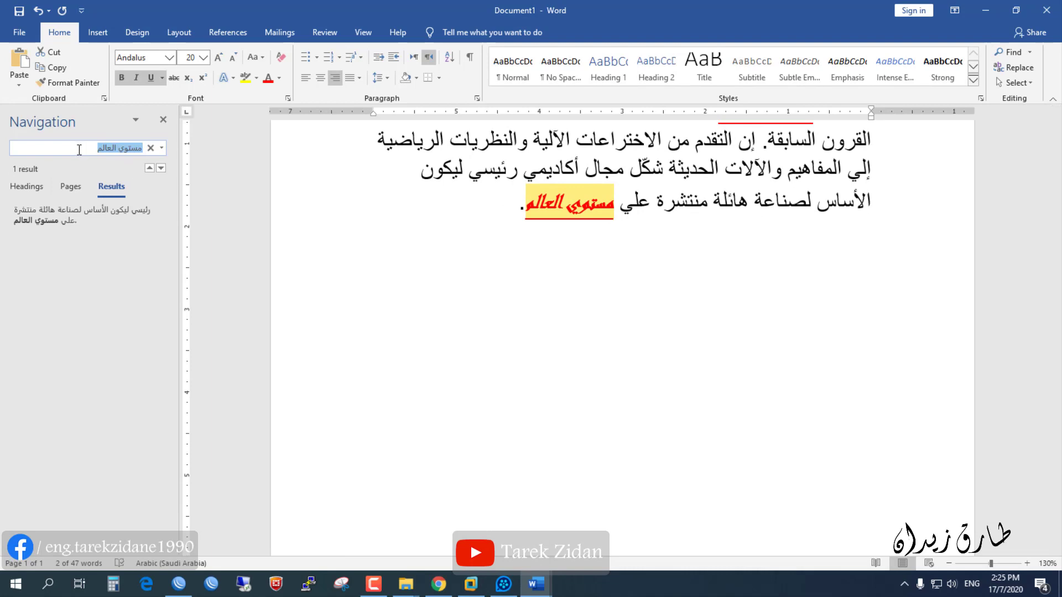
{"action": "key", "text": "BackSpace"}
{"action": "key", "text": "alt+shift"}
{"action": "type", "text": "شكل"}
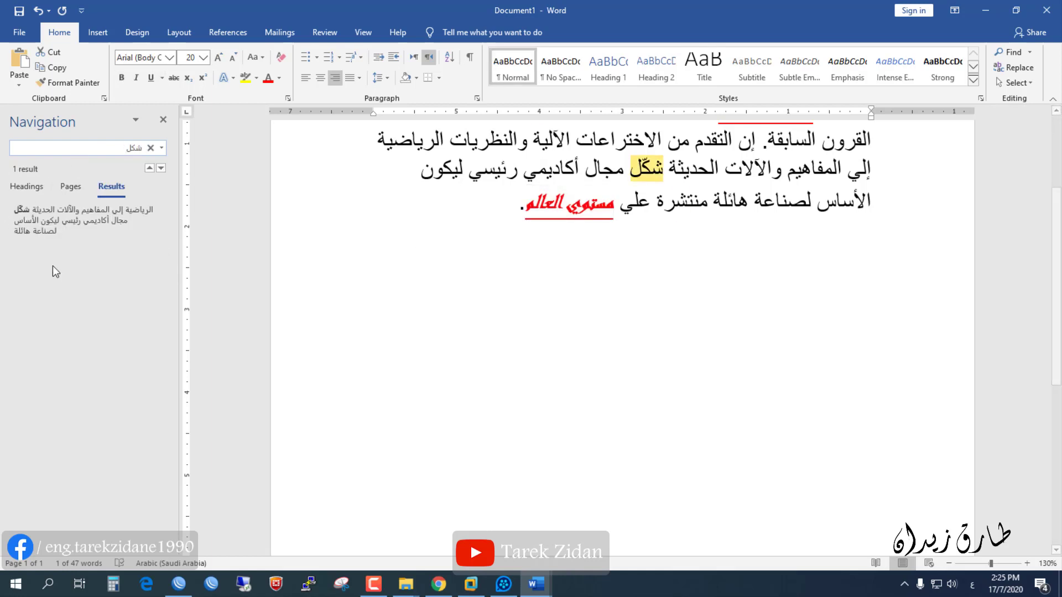
{"action": "scroll", "coordinate": [685, 219], "scroll_direction": "up", "scroll_amount": 1}
{"action": "scroll", "coordinate": [658, 197], "scroll_direction": "up", "scroll_amount": 1}
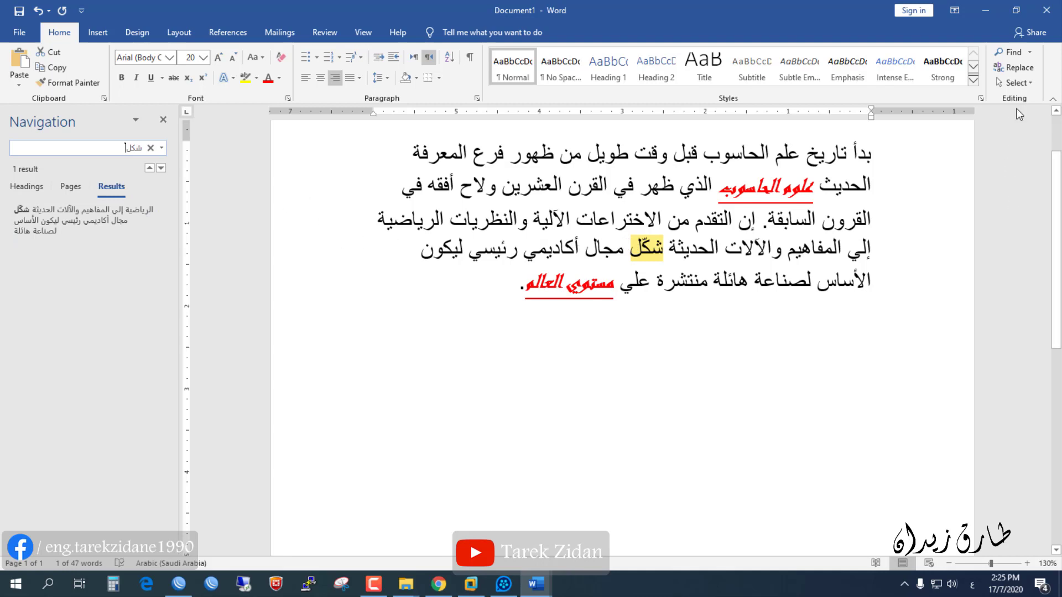
Step: Set up a Find and Replace that changes "الحاسوب" to "الكمبيوتر", keeping the dialog clear of the paragraph
{"action": "left_click", "coordinate": [1017, 73]}
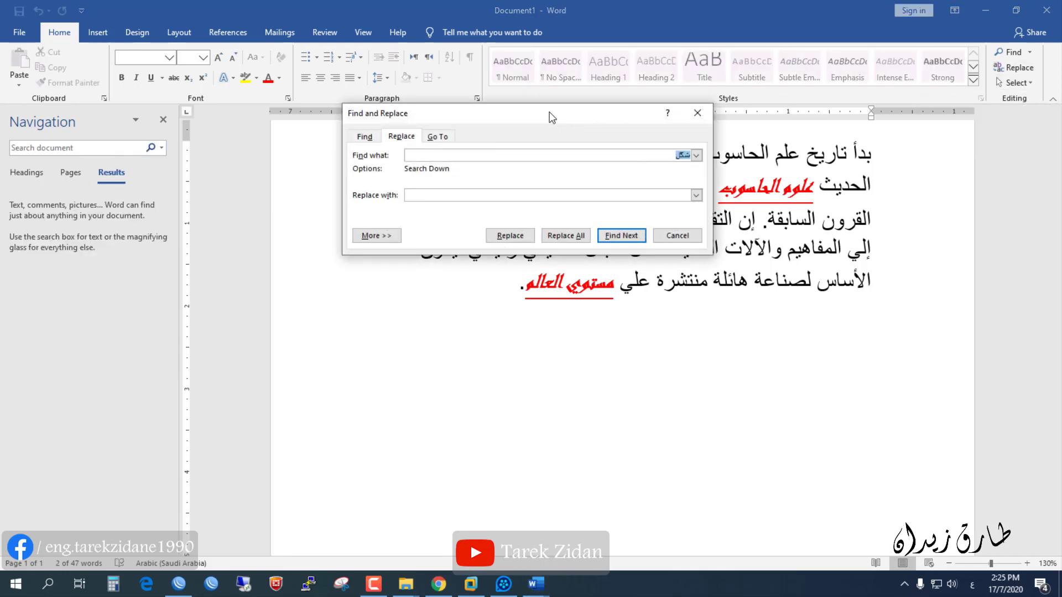
{"action": "left_click_drag", "start_coordinate": [574, 115], "coordinate": [550, 294]}
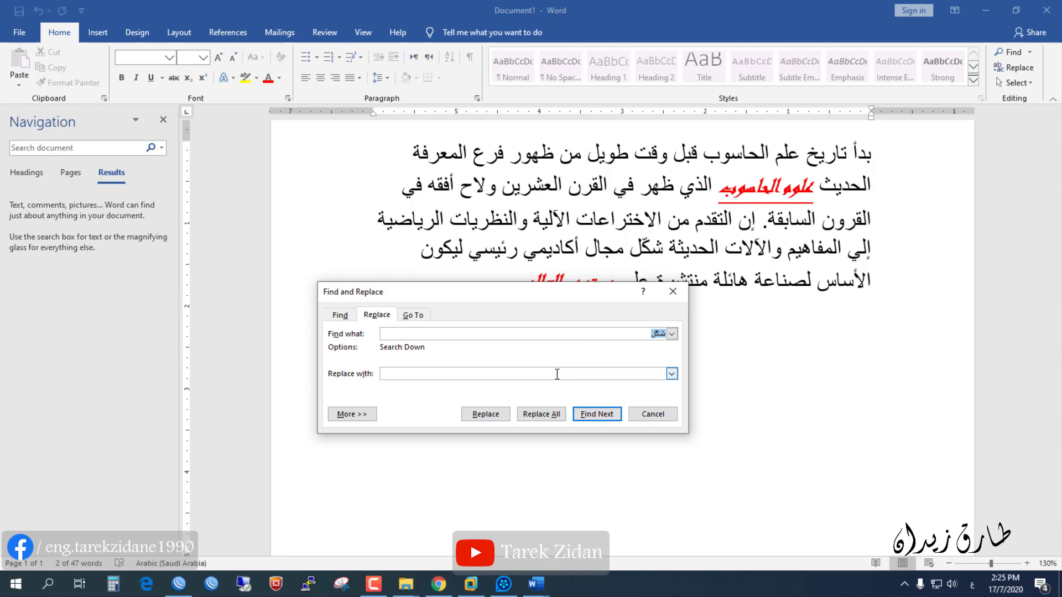
{"action": "left_click_drag", "start_coordinate": [586, 291], "coordinate": [605, 350]}
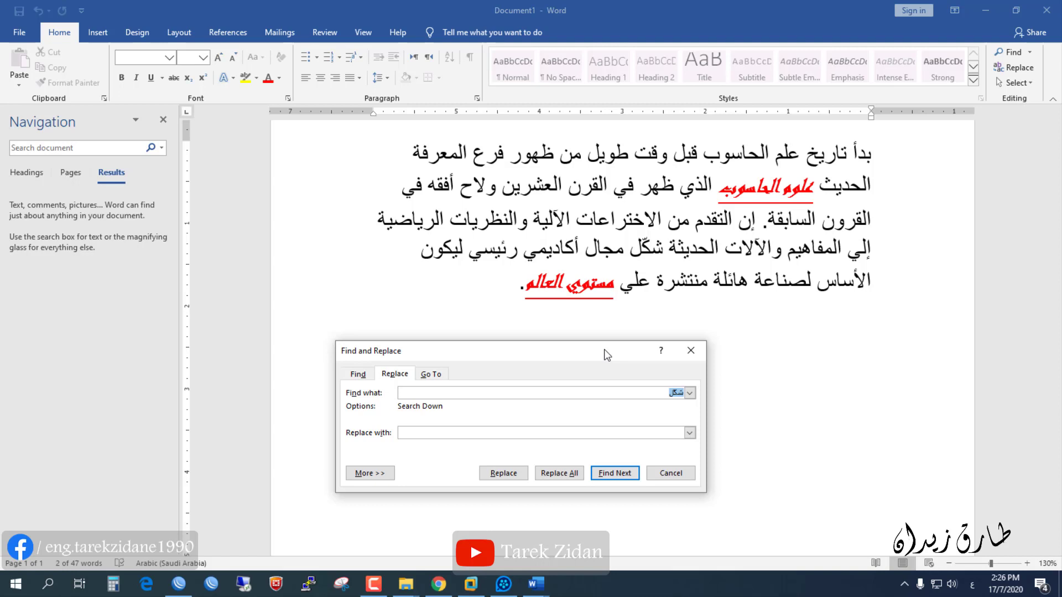
{"action": "type", "text": "الحاسوب"}
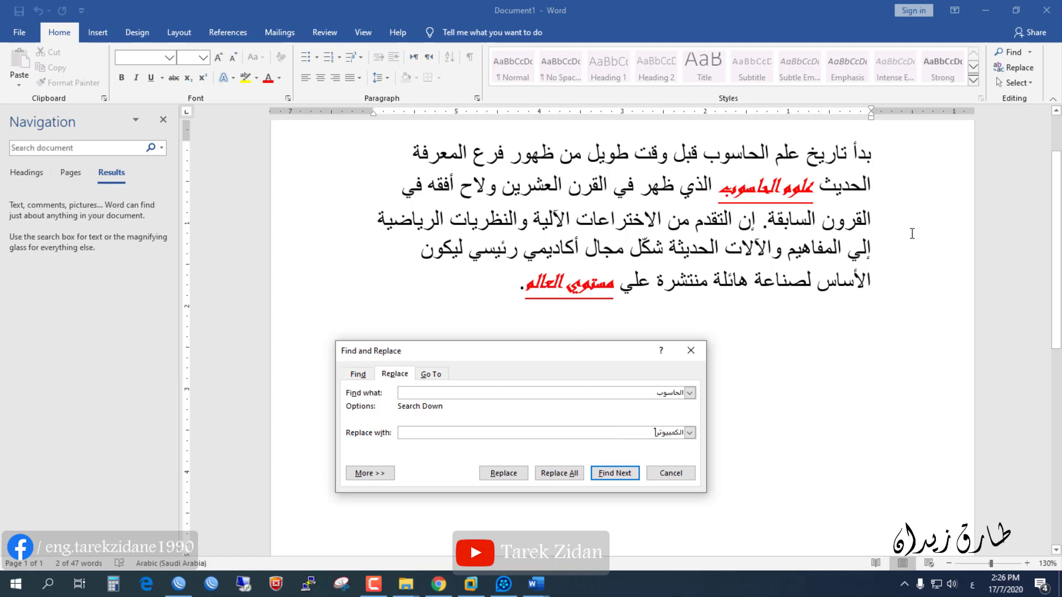
Step: Replace "الحاسوب" with "الكمبيوتر" one occurrence at a time through the end of the document
{"action": "left_click", "coordinate": [513, 476]}
{"action": "left_click", "coordinate": [503, 474]}
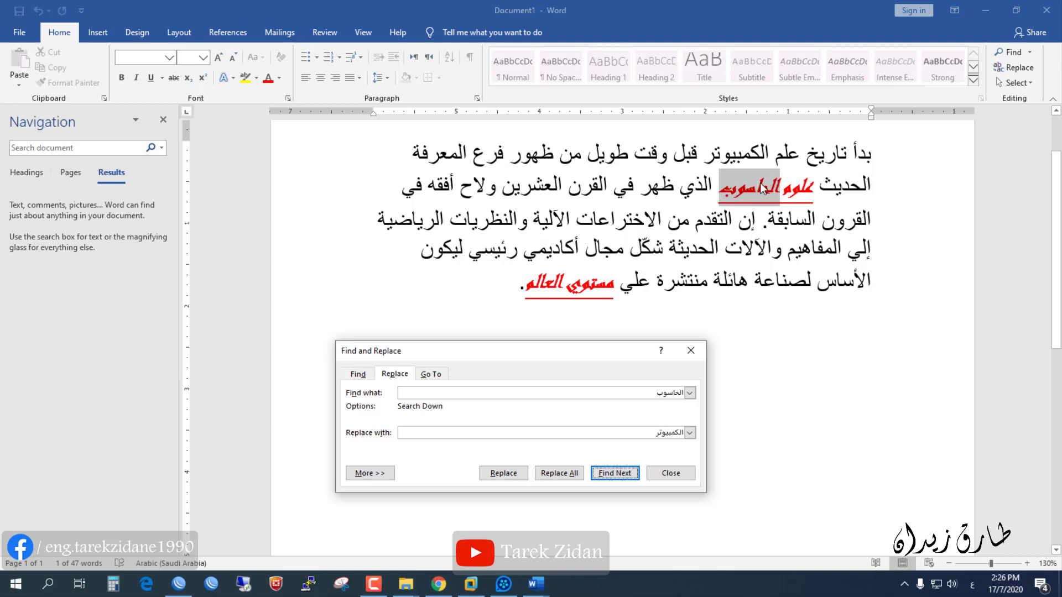
{"action": "left_click", "coordinate": [507, 476]}
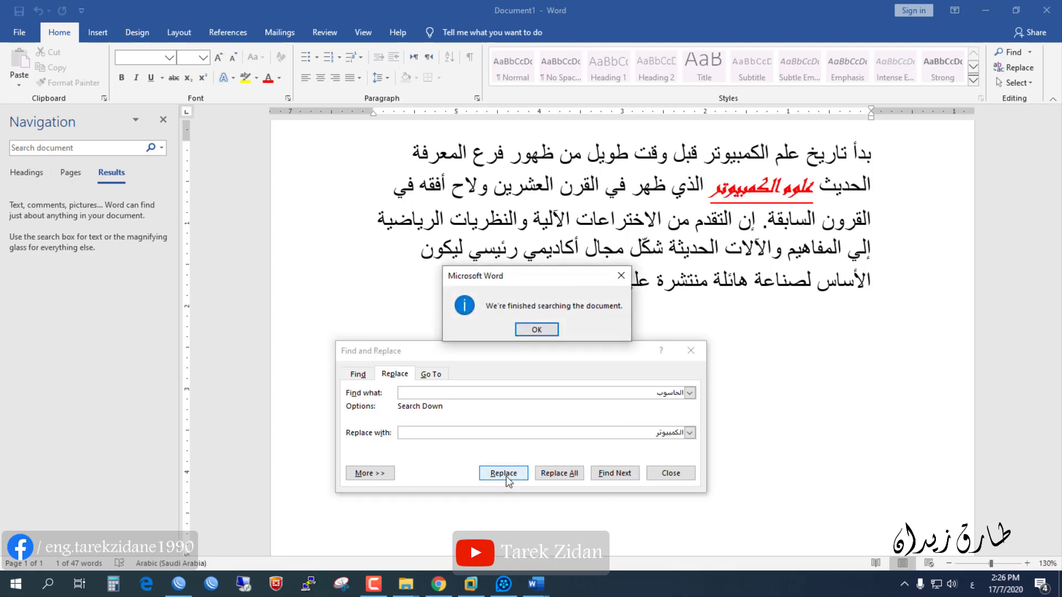
{"action": "left_click", "coordinate": [536, 330]}
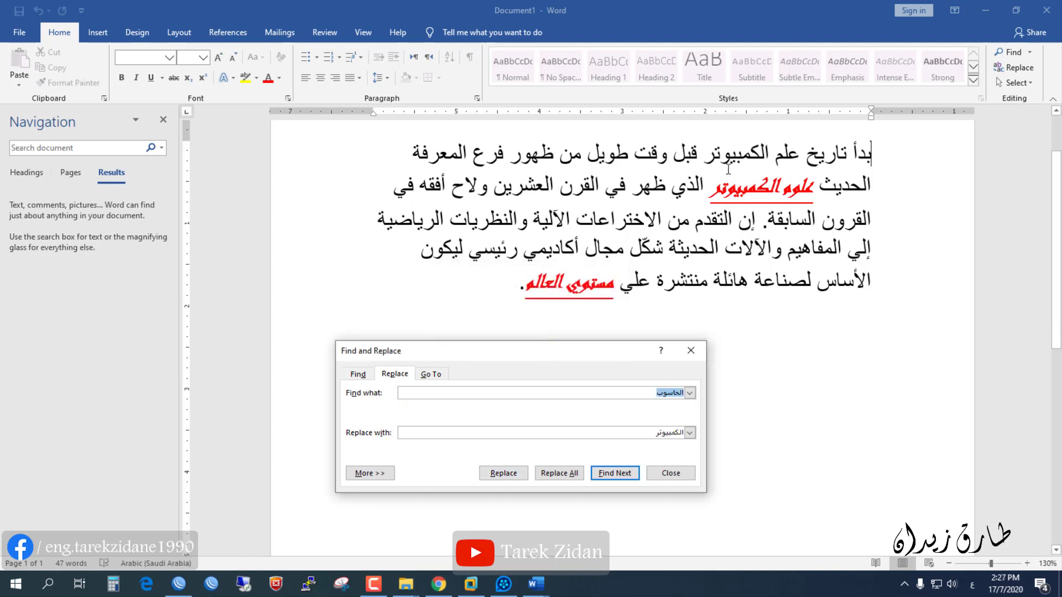
Step: Close Find and Replace and undo both word replacements in the paragraph
{"action": "left_click", "coordinate": [659, 475]}
{"action": "left_click", "coordinate": [37, 12]}
{"action": "left_click", "coordinate": [37, 12]}
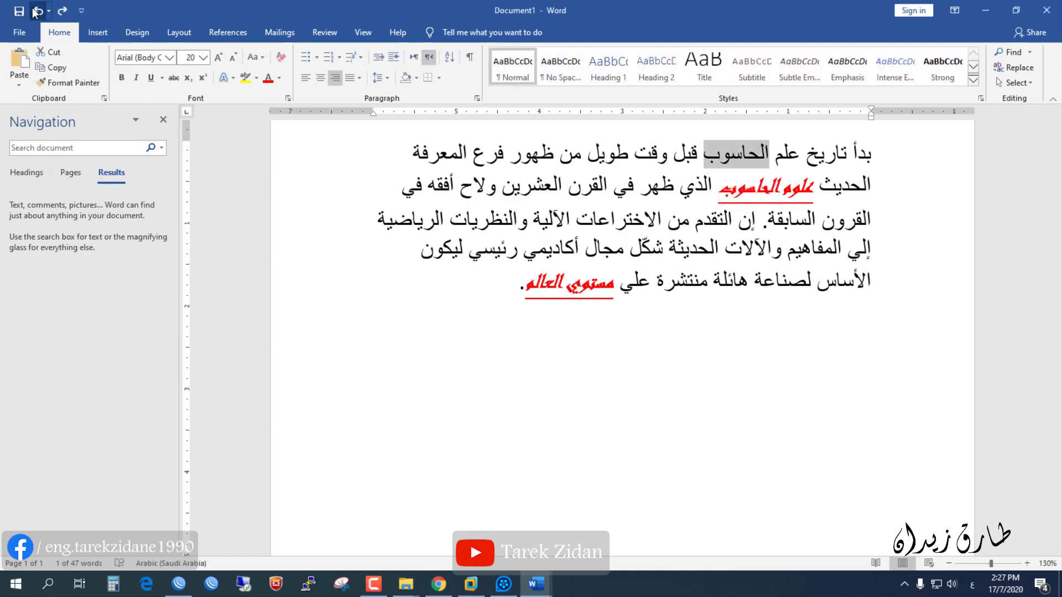
Step: Replace all occurrences of "الحاسوب" with "الكمبيوتر" in one go, starting from the beginning of the paragraph
{"action": "left_click", "coordinate": [753, 184]}
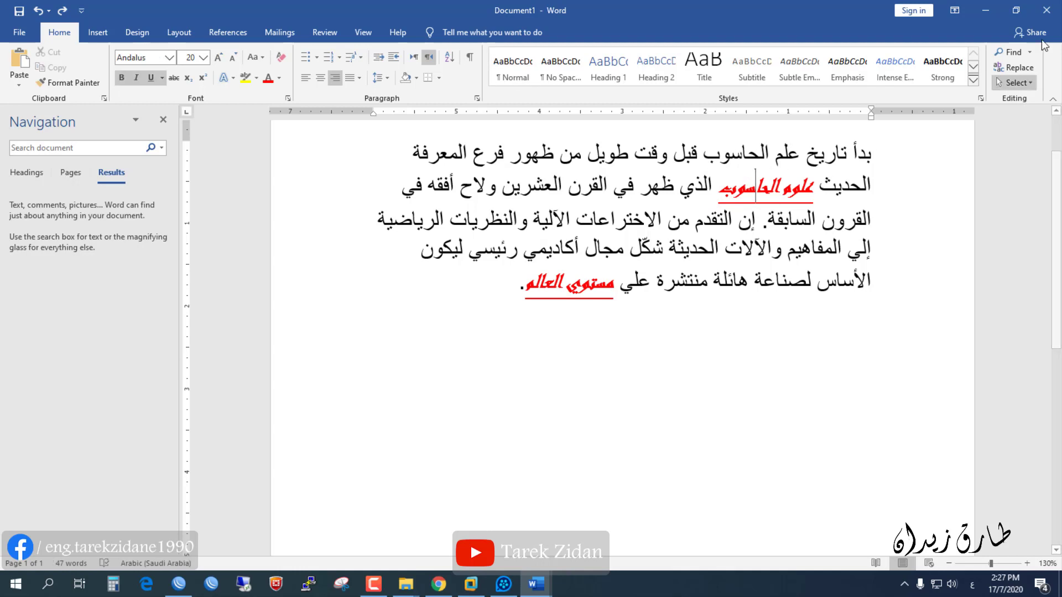
{"action": "left_click", "coordinate": [873, 153]}
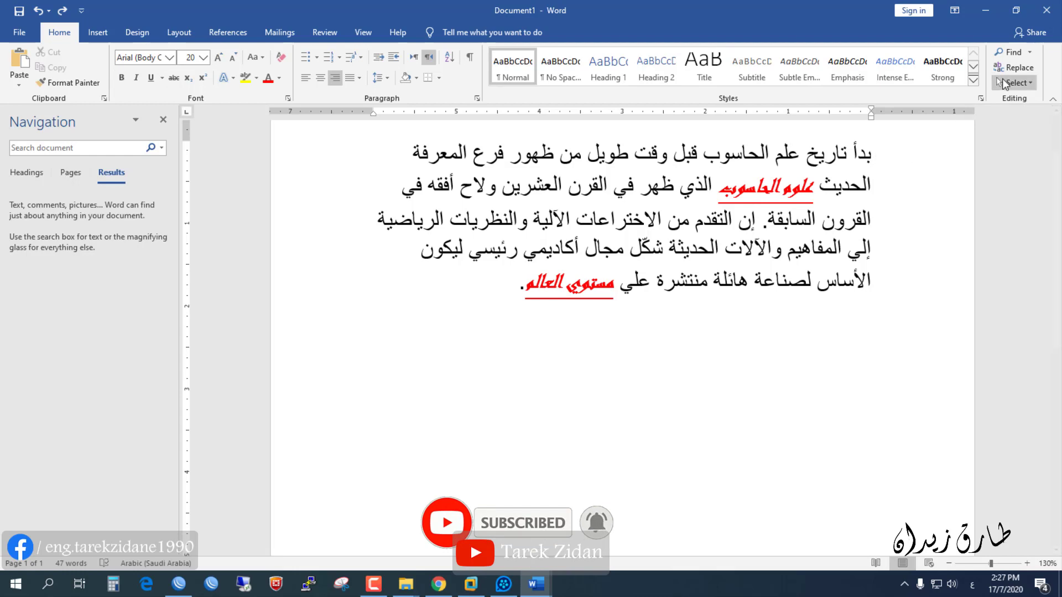
{"action": "left_click", "coordinate": [1013, 67]}
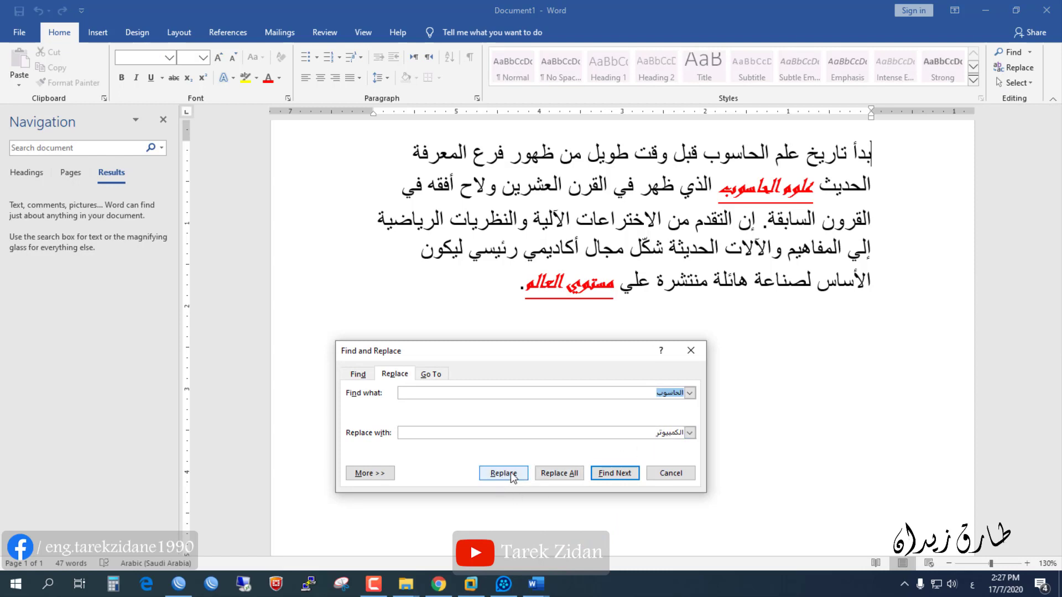
{"action": "left_click", "coordinate": [549, 473]}
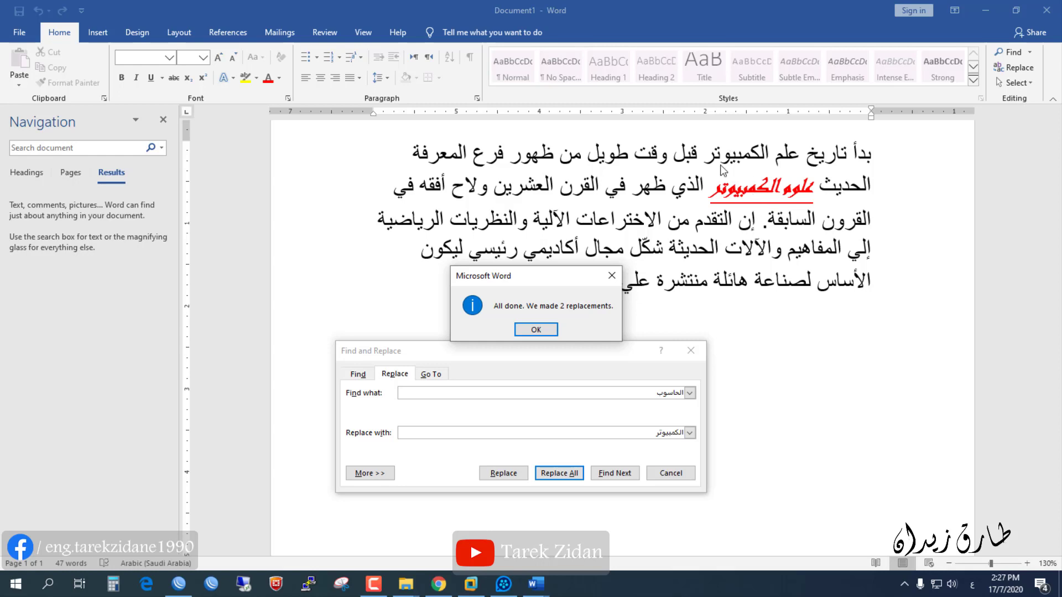
{"action": "left_click", "coordinate": [536, 330]}
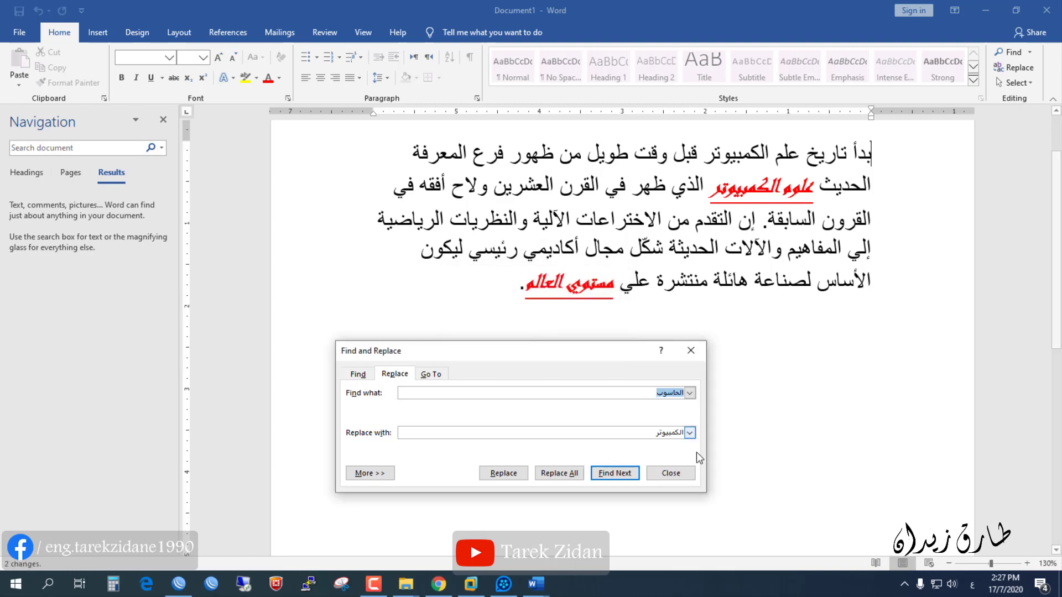
{"action": "left_click", "coordinate": [671, 473]}
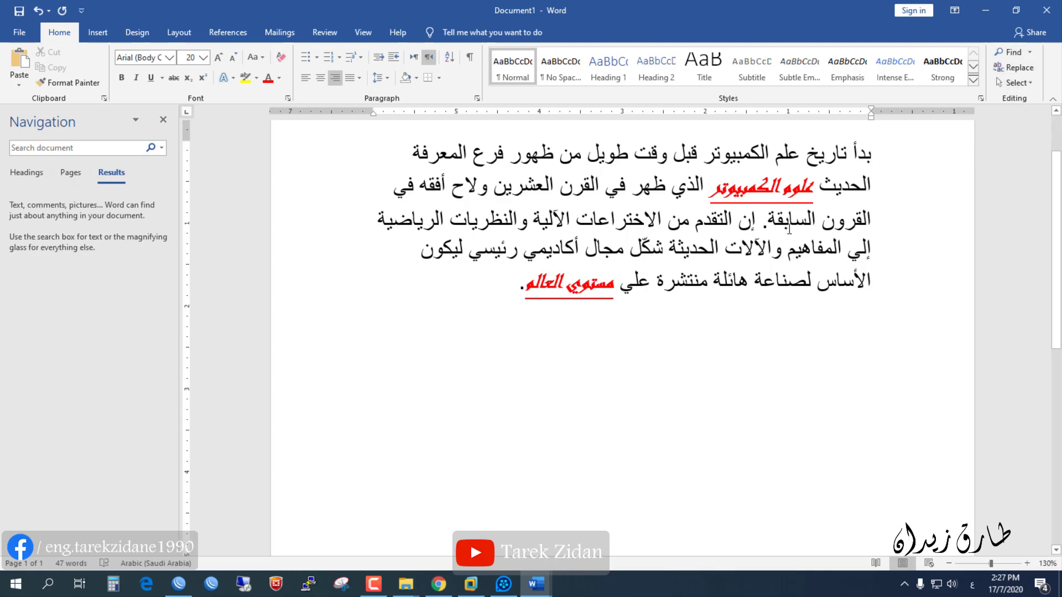
Step: Add the heading line "محتويات الكورس" below the paragraph, leaving a blank gap between them
{"action": "left_click", "coordinate": [512, 296]}
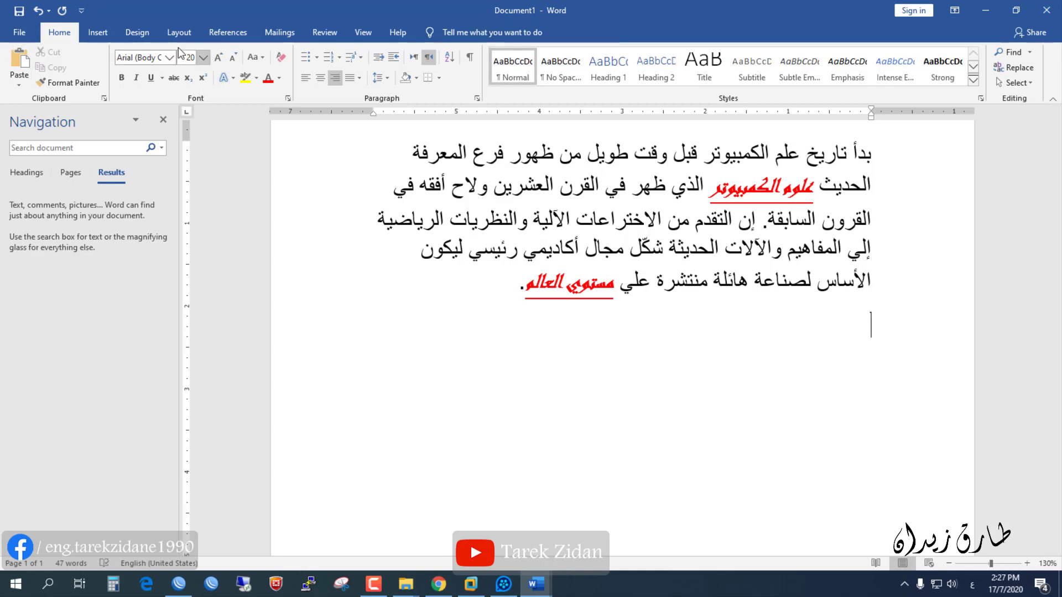
{"action": "key", "text": "Return"}
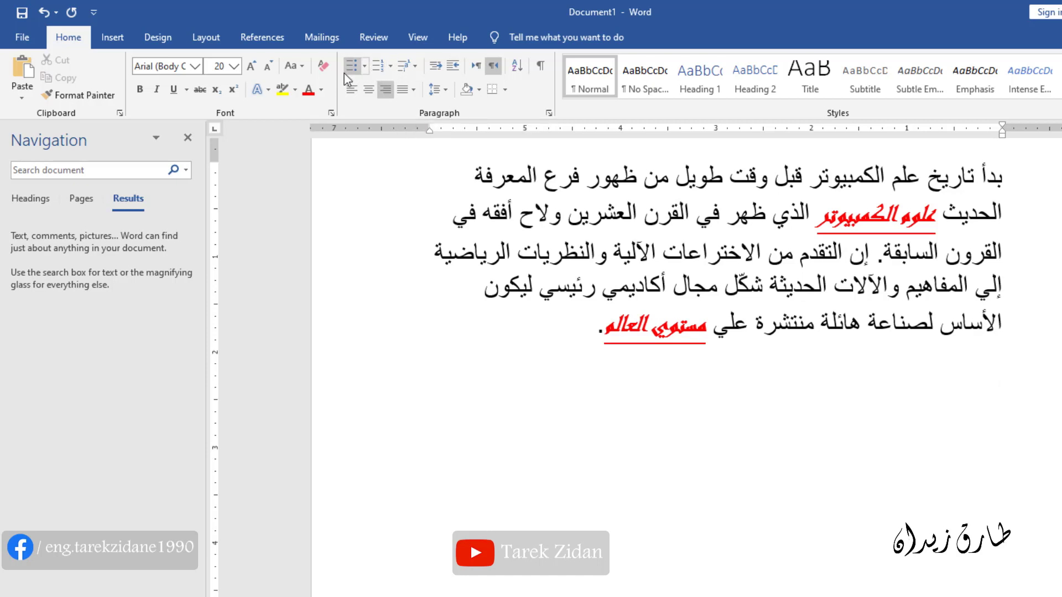
{"action": "double_click", "coordinate": [974, 415]}
{"action": "type", "text": "حتويات ا"}
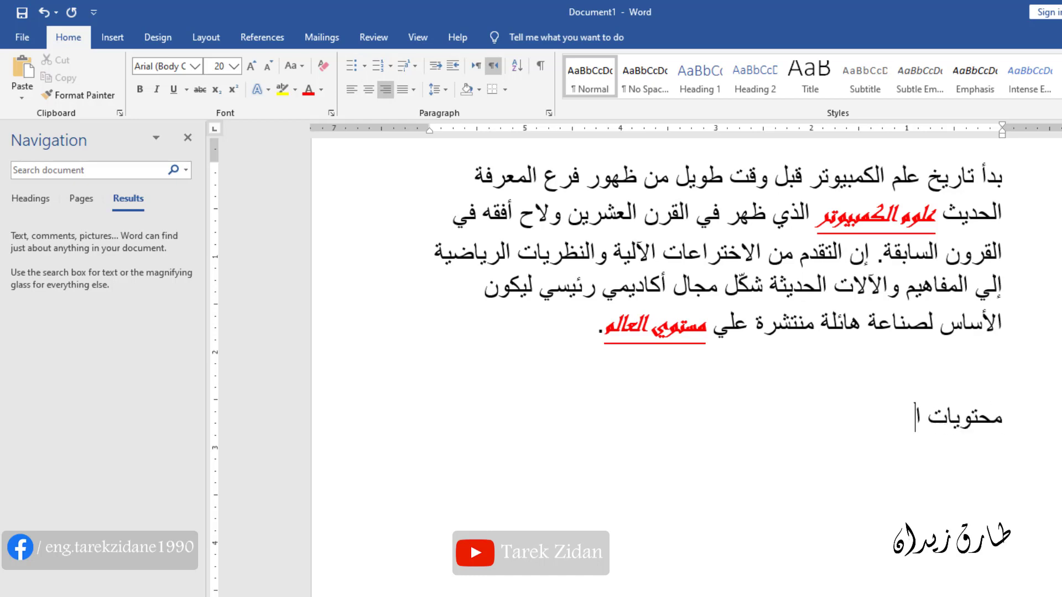
{"action": "type", "text": "لكورس"}
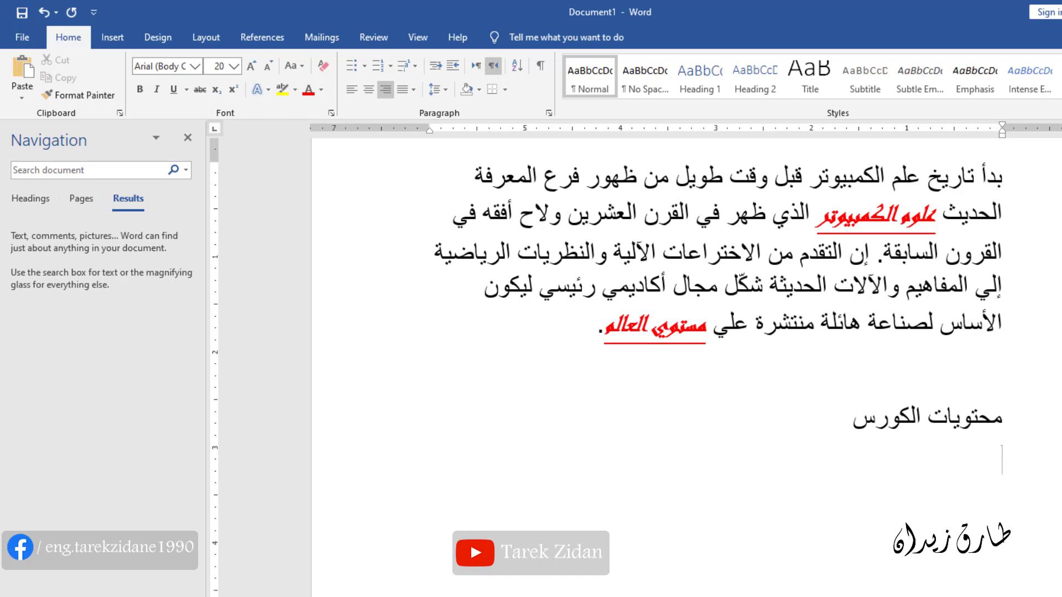
Step: Enter four topics on separate lines under the heading: "الكمبيوتر", "الانترنت", "معالجة النصوص" and "جداول البيانات"
{"action": "type", "text": "الكمبيوتر"}
{"action": "key", "text": "Return"}
{"action": "type", "text": "الانترنت"}
{"action": "key", "text": "Return"}
{"action": "type", "text": "معلاجة النصوص"}
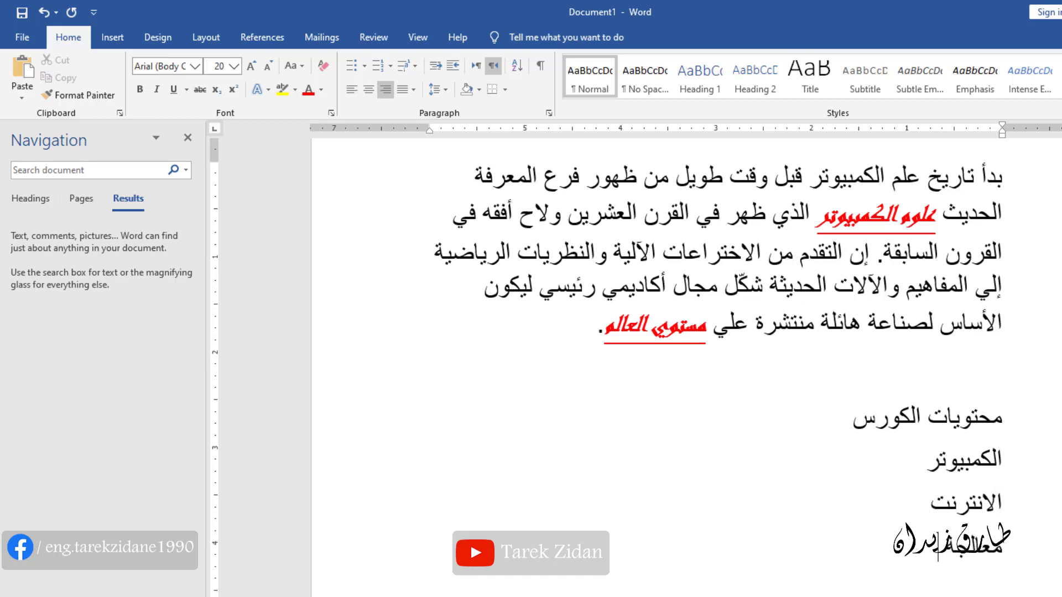
{"action": "key", "text": "Return"}
{"action": "type", "text": "ج"}
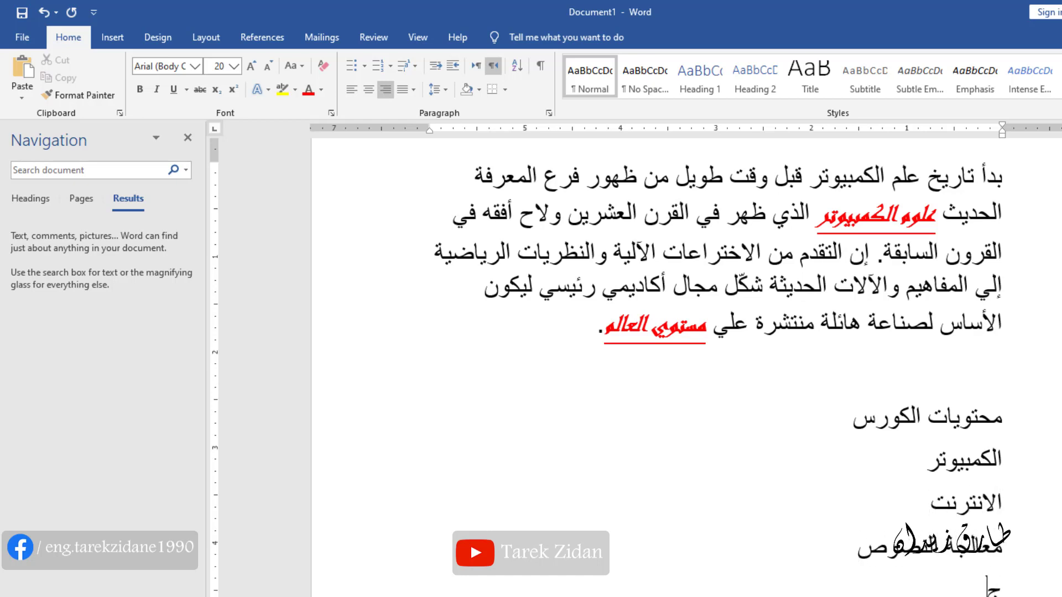
{"action": "type", "text": "داول البيانات"}
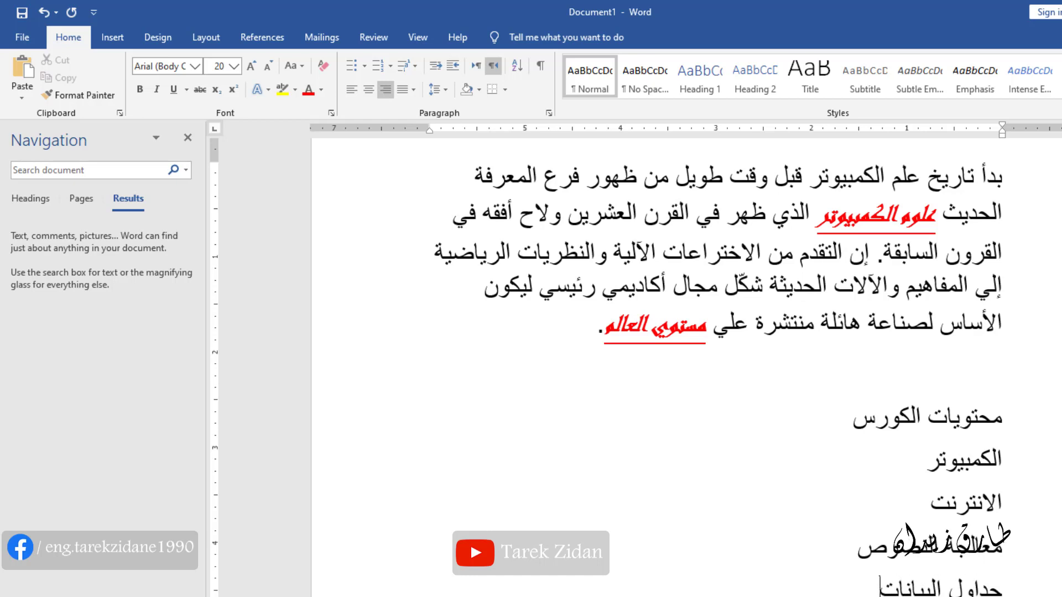
{"action": "key", "text": "Return"}
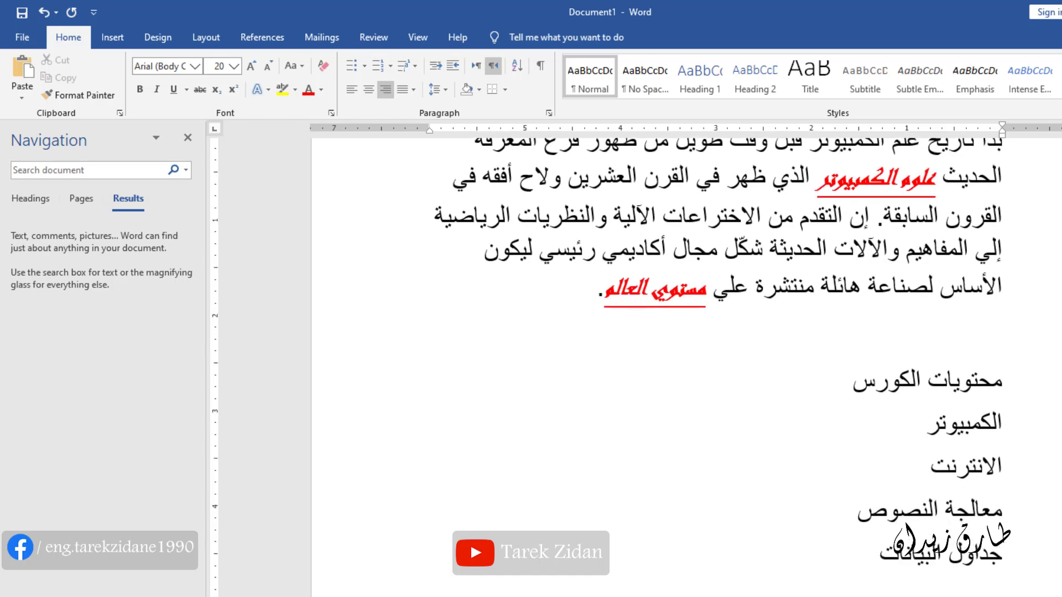
Step: Turn the four topic lines under the heading into a numbered list
{"action": "left_click", "coordinate": [1011, 418]}
{"action": "left_click_drag", "start_coordinate": [1012, 419], "coordinate": [975, 449]}
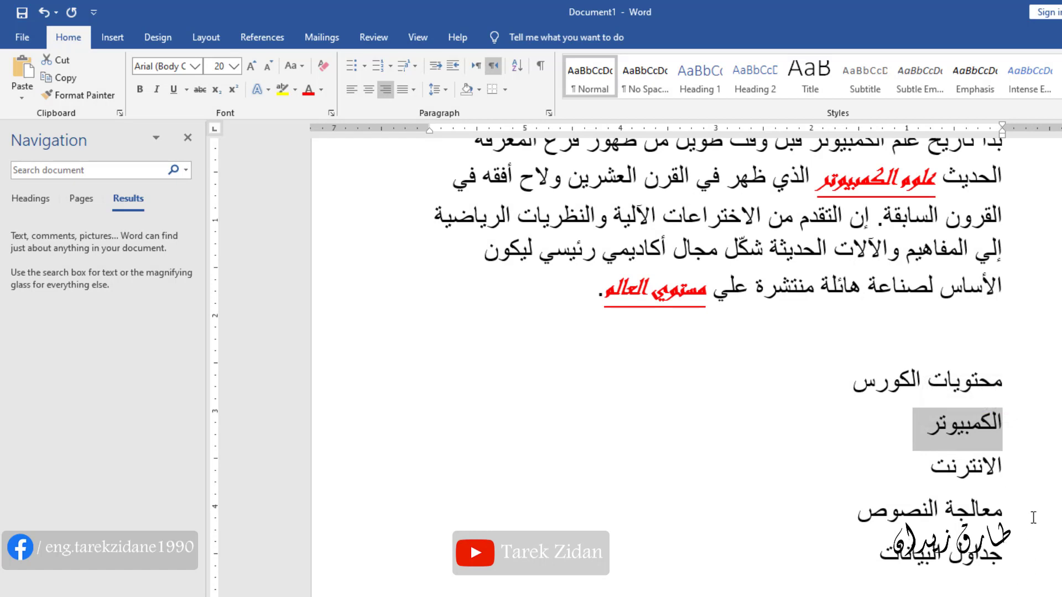
{"action": "left_click", "coordinate": [1031, 459]}
{"action": "left_click_drag", "start_coordinate": [1020, 413], "coordinate": [830, 562]}
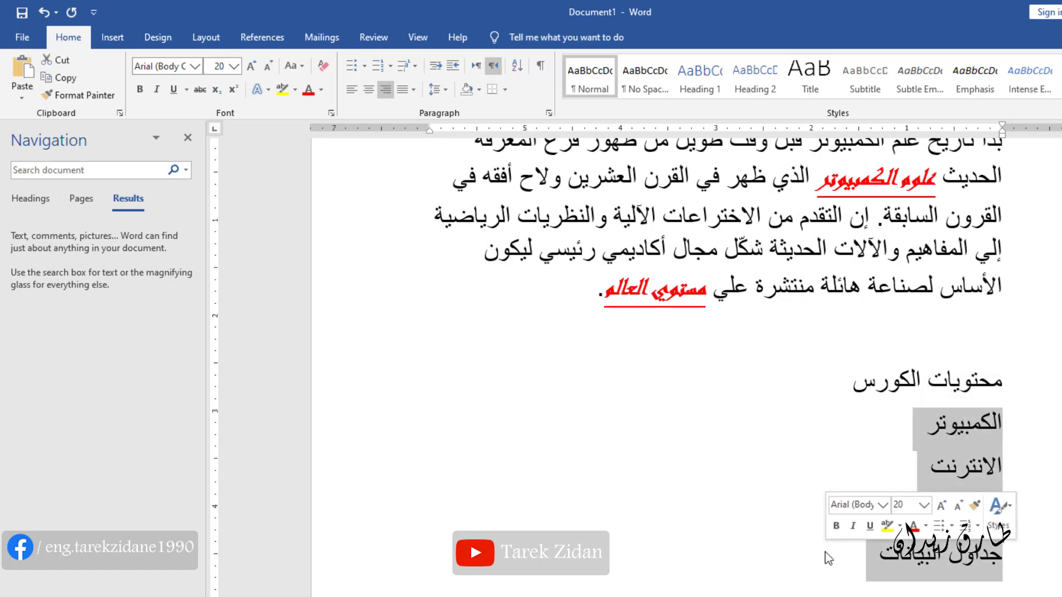
{"action": "left_click", "coordinate": [376, 69]}
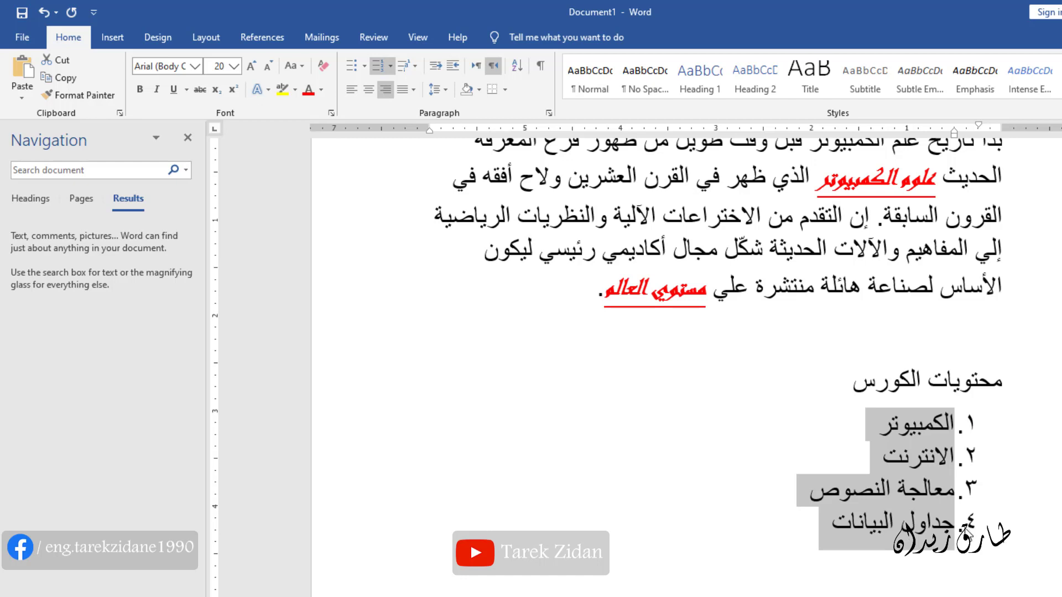
Step: Add a fifth numbered item, "العروض", after "جداول البيانات"
{"action": "left_click", "coordinate": [838, 524]}
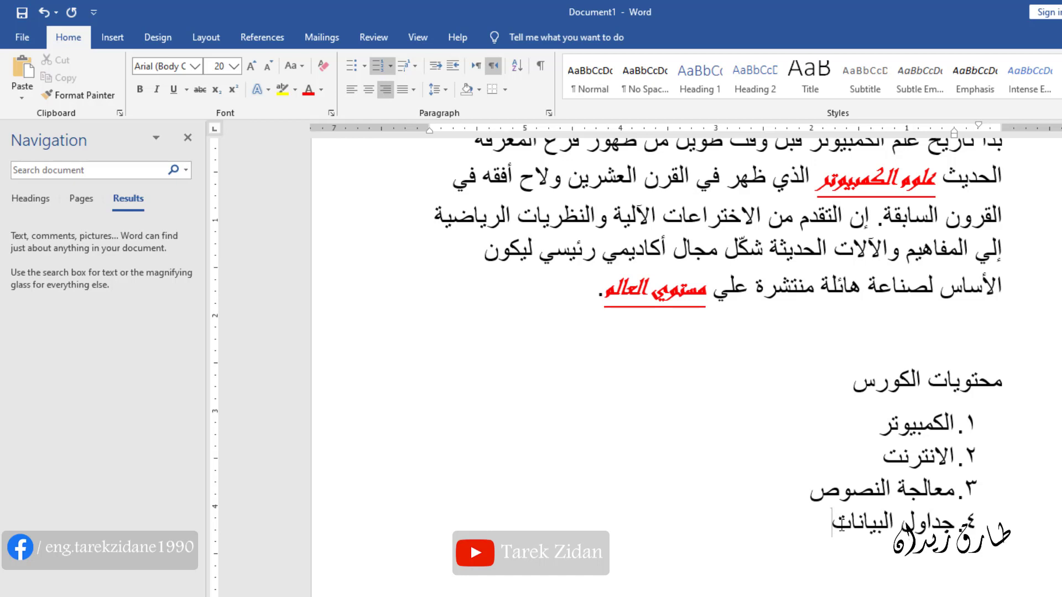
{"action": "key", "text": "Return"}
{"action": "type", "text": "العروض"}
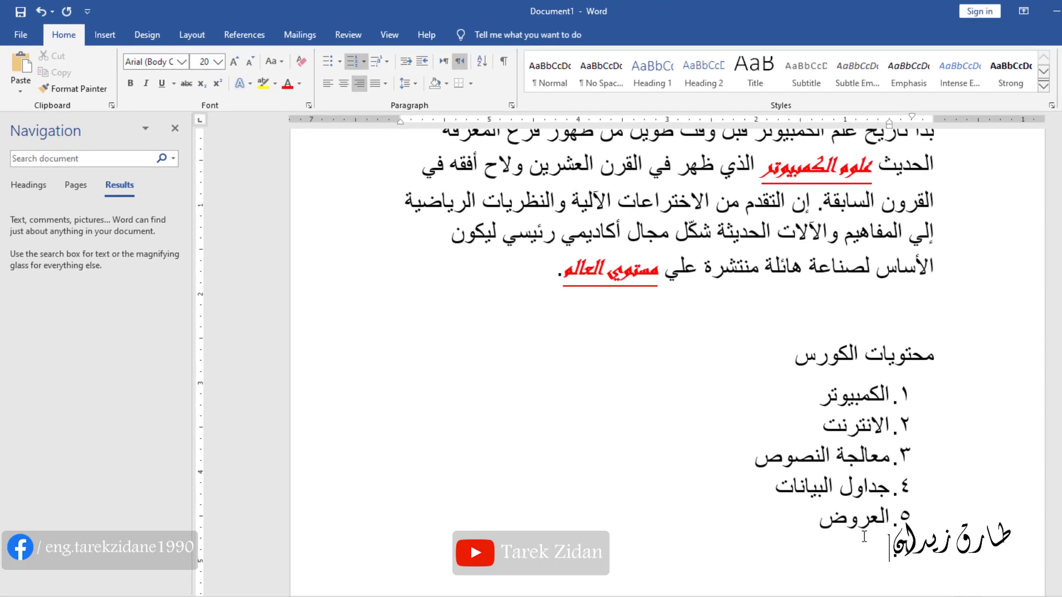
Step: End the numbered list on the line below "العروض", and undo that exit from the list
{"action": "key", "text": "Return"}
{"action": "key", "text": "Return"}
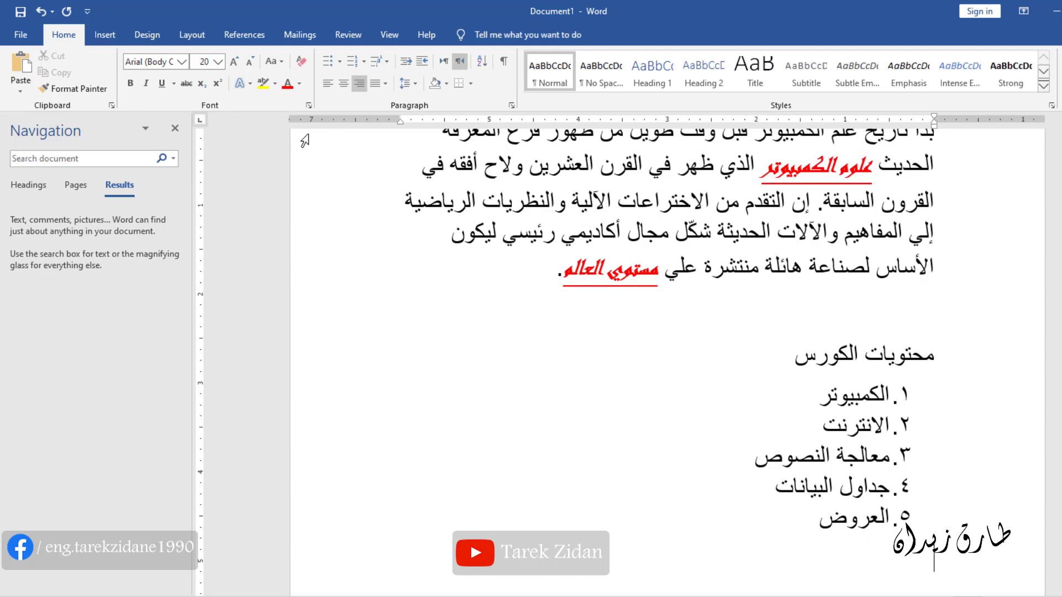
{"action": "left_click", "coordinate": [39, 19]}
{"action": "left_click", "coordinate": [39, 19]}
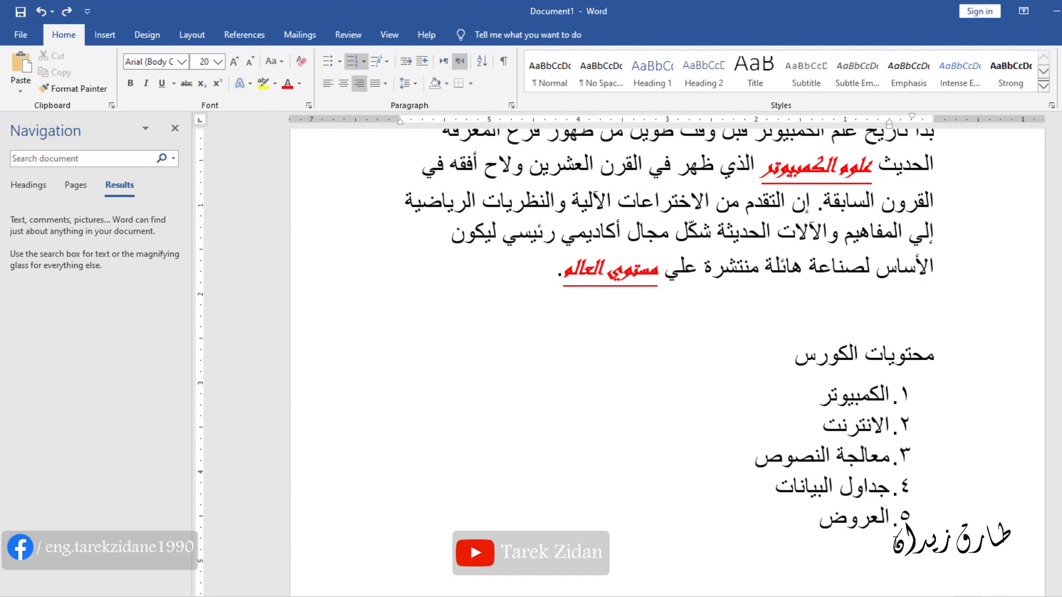
Step: Remove the numbering from the empty line after "العروض" and continue on a plain line below the list
{"action": "key", "text": "Return"}
{"action": "key", "text": "BackSpace"}
{"action": "key", "text": "Return"}
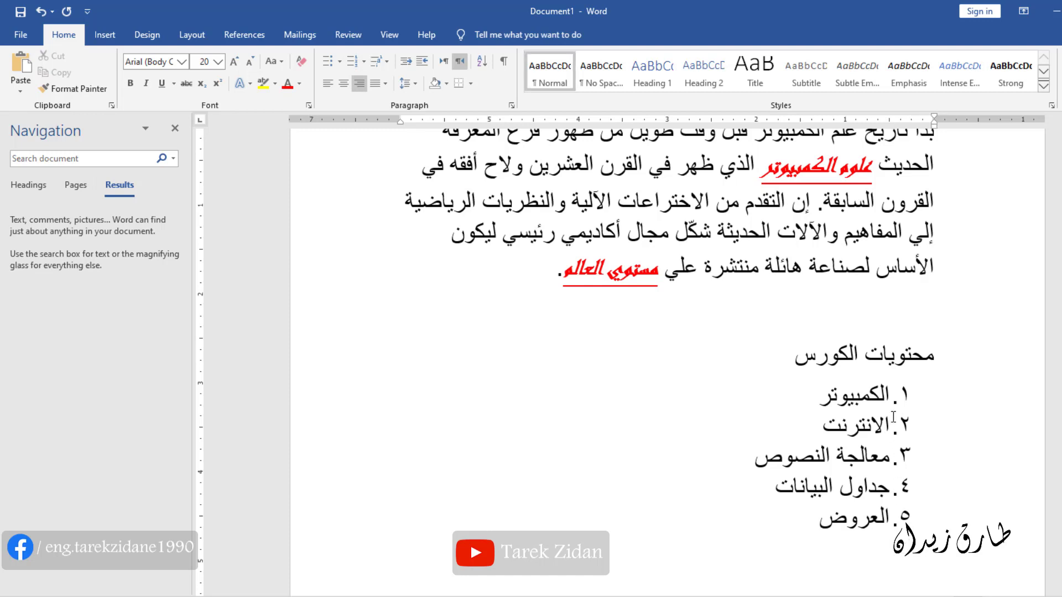
Step: Switch the five topics to the 1) 2) 3) numbering format, and replace it with check mark bullets
{"action": "left_click_drag", "start_coordinate": [916, 394], "coordinate": [737, 535]}
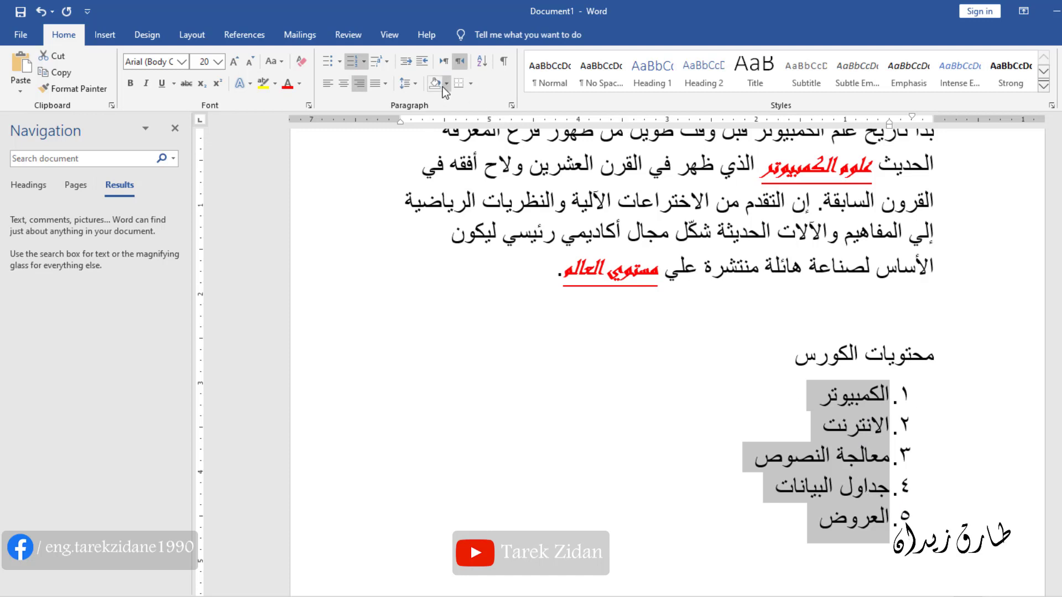
{"action": "left_click", "coordinate": [364, 63]}
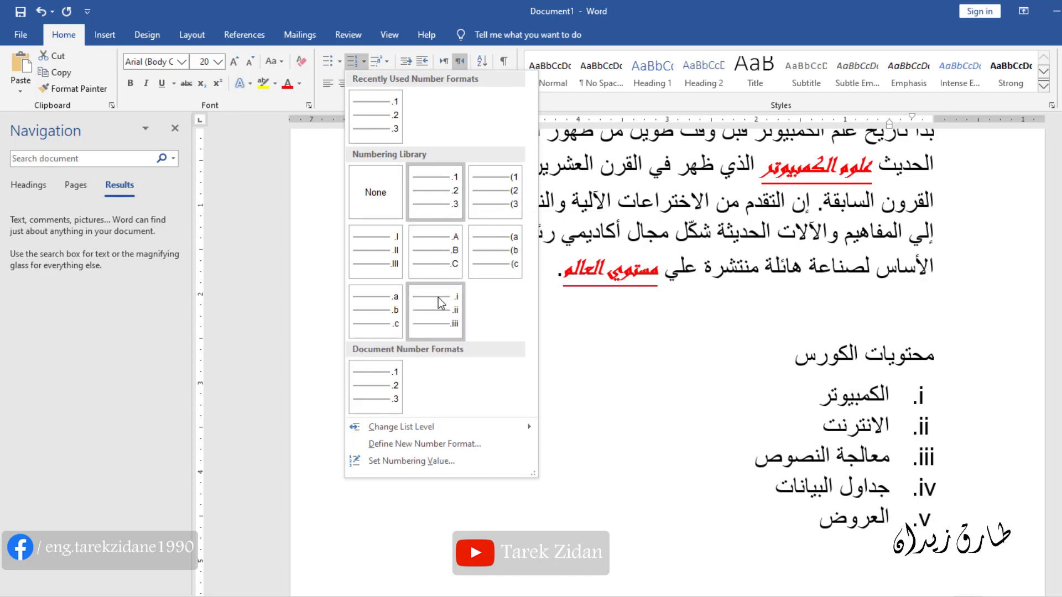
{"action": "left_click", "coordinate": [496, 204]}
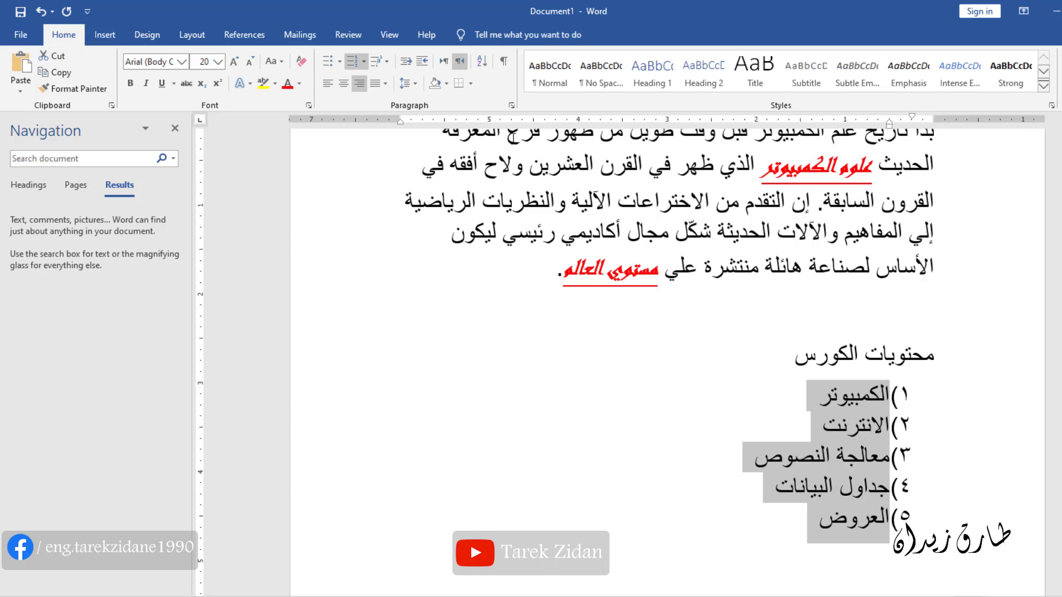
{"action": "left_click", "coordinate": [339, 61]}
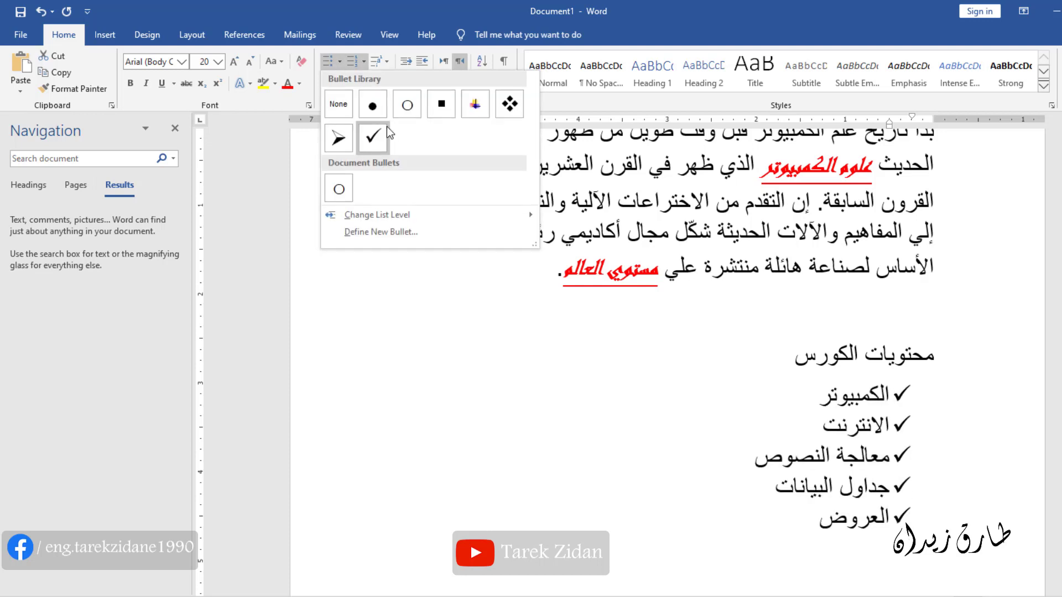
{"action": "left_click", "coordinate": [373, 138]}
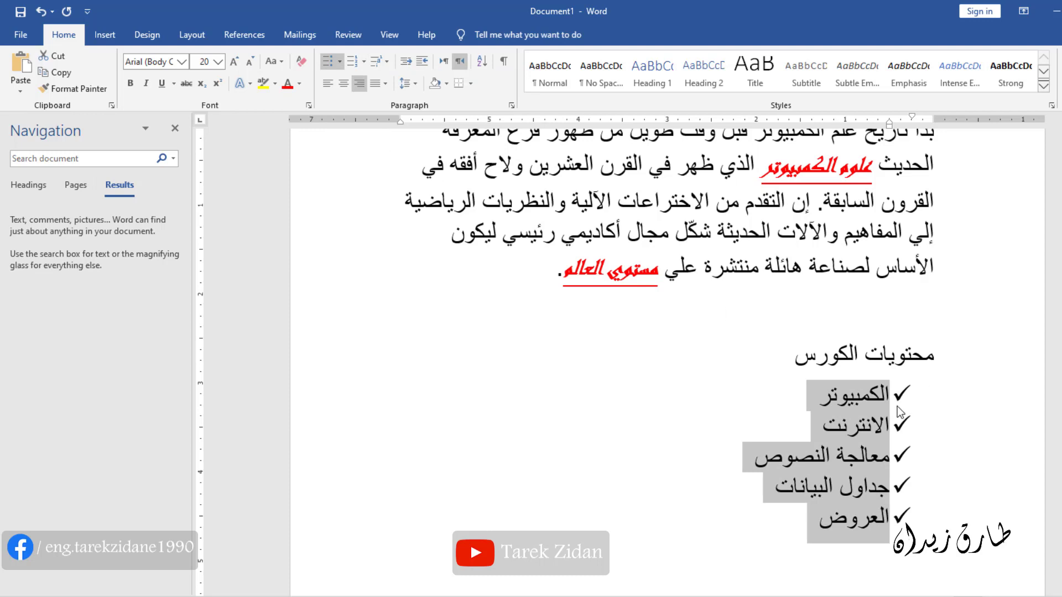
Step: Insert three bulleted items after "الكمبيوتر": "الهاردوير", "السوفت وير" and "والشبكات"
{"action": "left_click", "coordinate": [824, 399]}
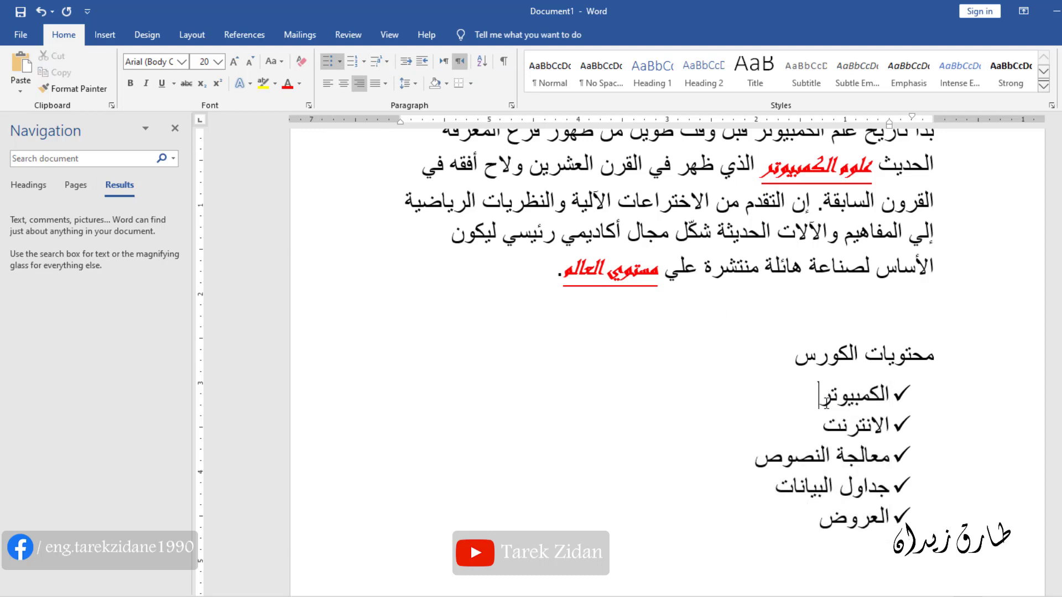
{"action": "key", "text": "Return"}
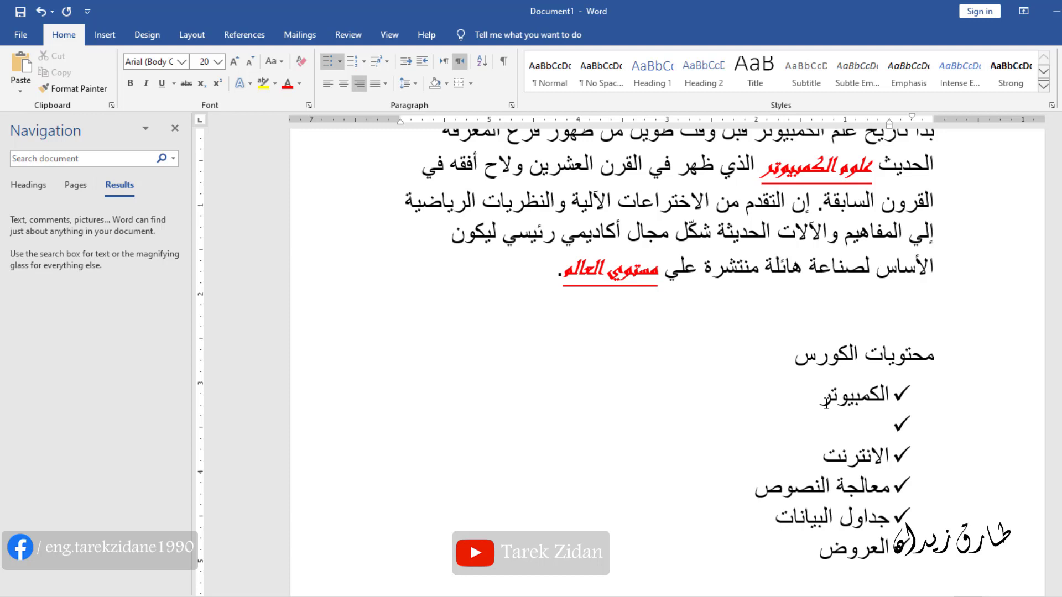
{"action": "type", "text": "الهاردوير"}
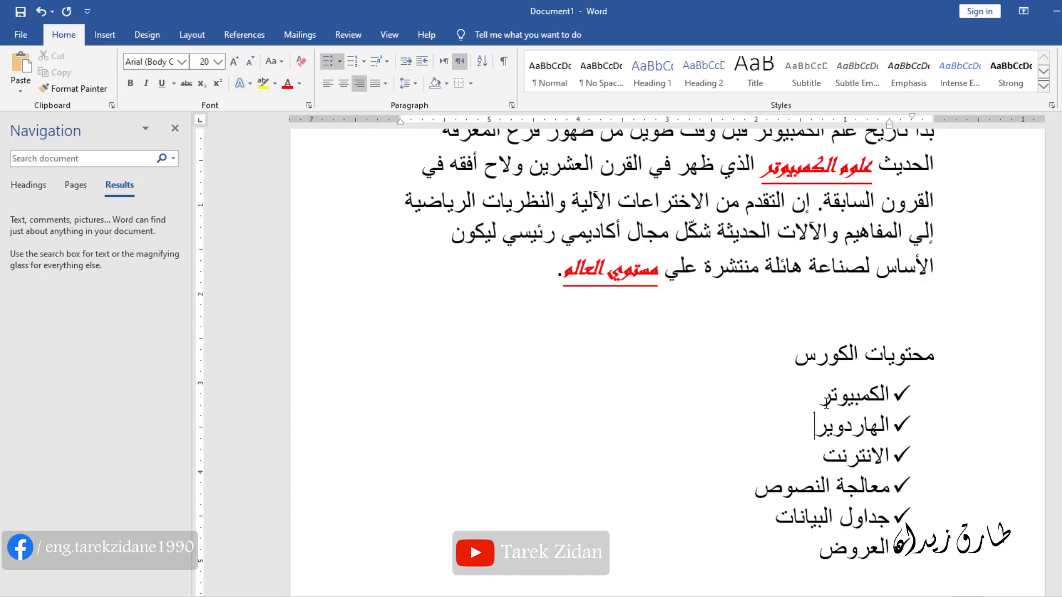
{"action": "key", "text": "Return"}
{"action": "type", "text": "السوفت وير"}
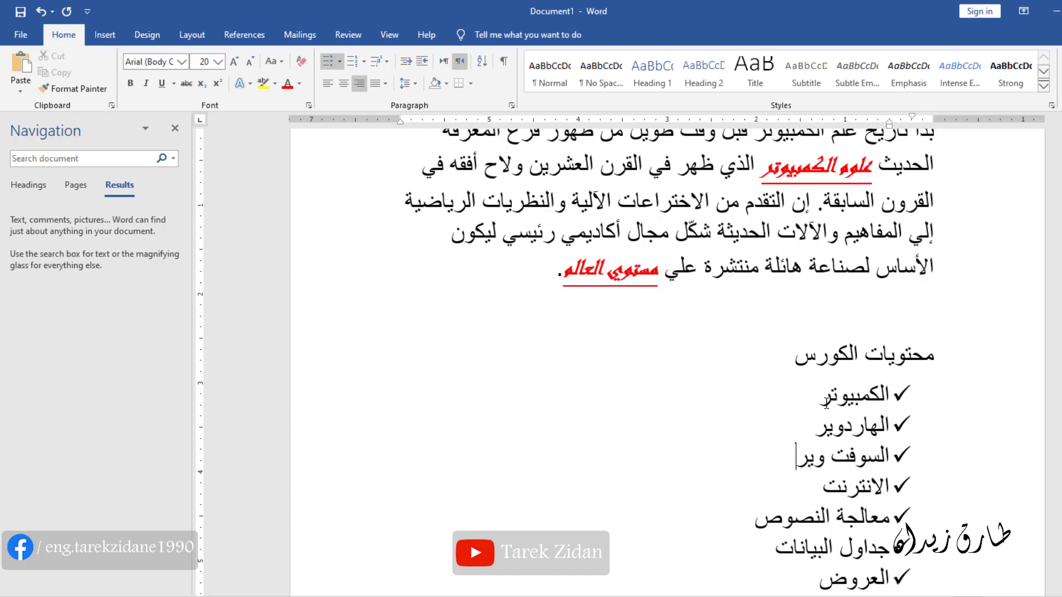
{"action": "key", "text": "Return"}
{"action": "type", "text": "والش"}
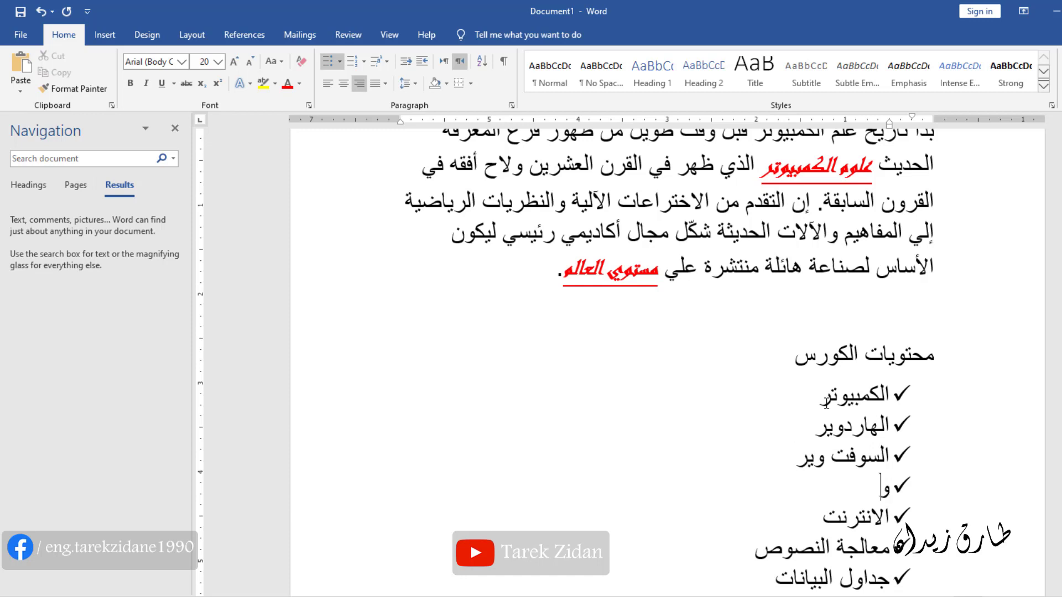
{"action": "type", "text": "بكات"}
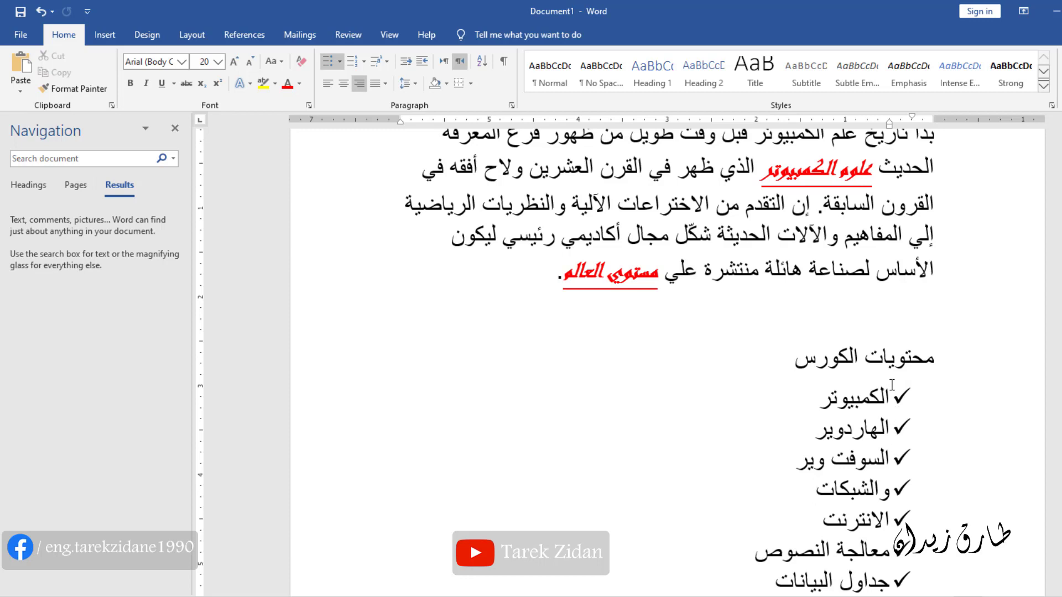
Step: Demote "الهاردوير", "السوفت وير" and "والشبكات" to the second list level, lettered a. b. c
{"action": "left_click_drag", "start_coordinate": [890, 395], "coordinate": [803, 488]}
{"action": "left_click", "coordinate": [874, 420]}
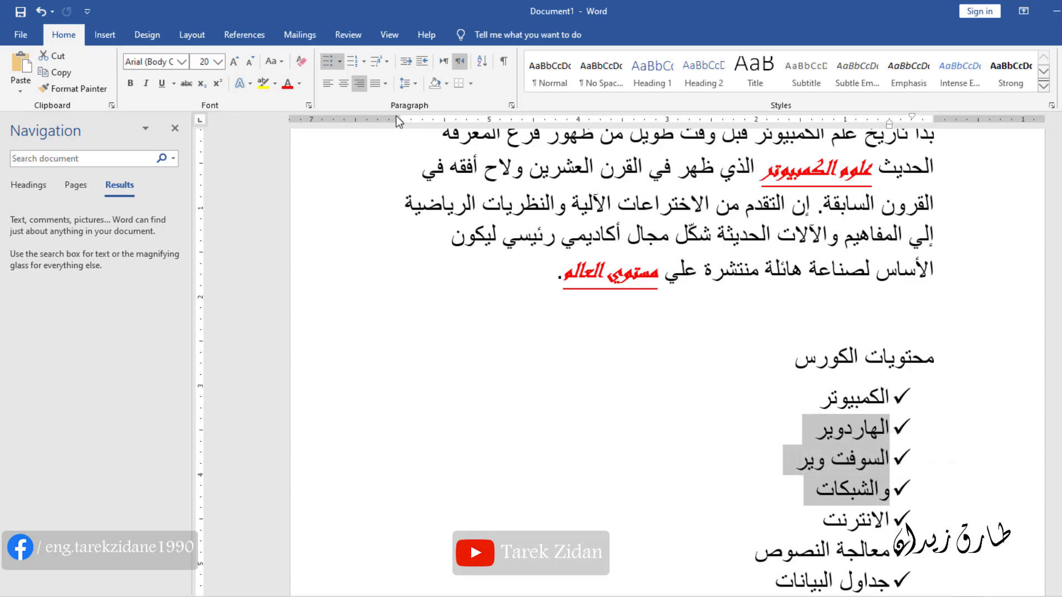
{"action": "left_click", "coordinate": [364, 61]}
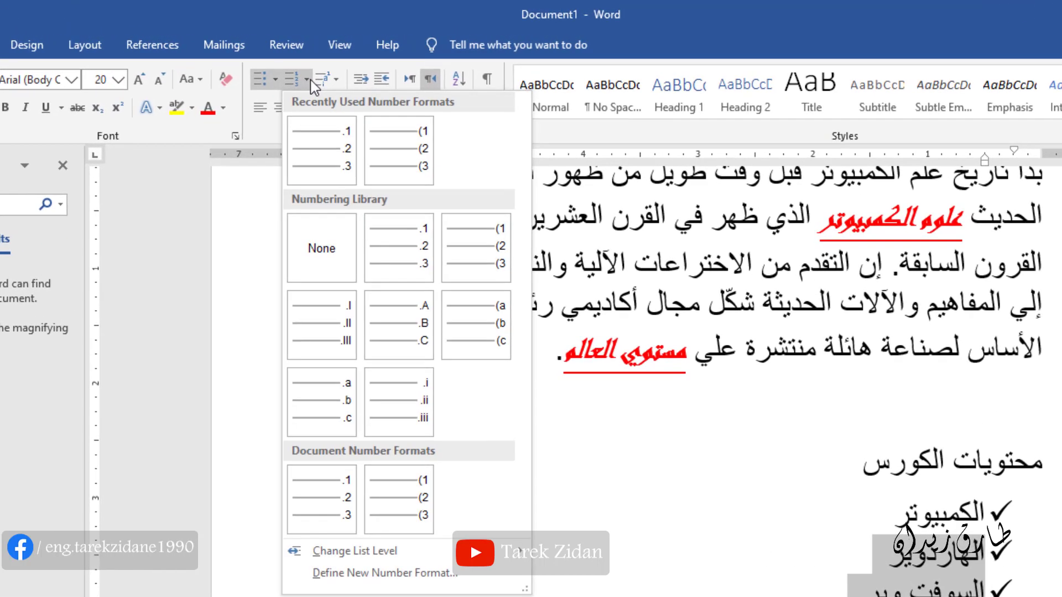
{"action": "mouse_move", "coordinate": [387, 551]}
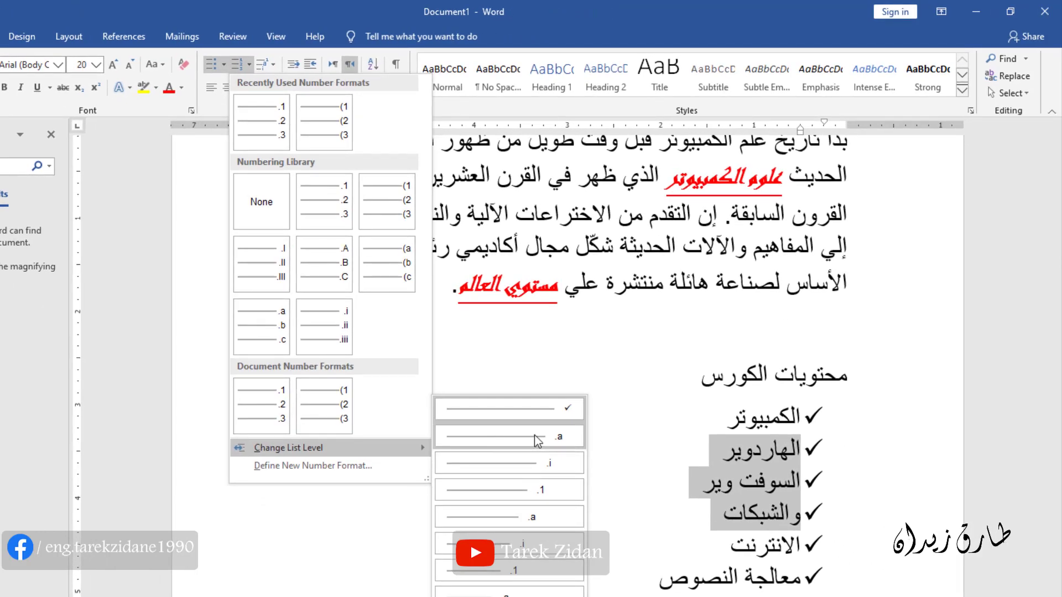
{"action": "left_click", "coordinate": [535, 436]}
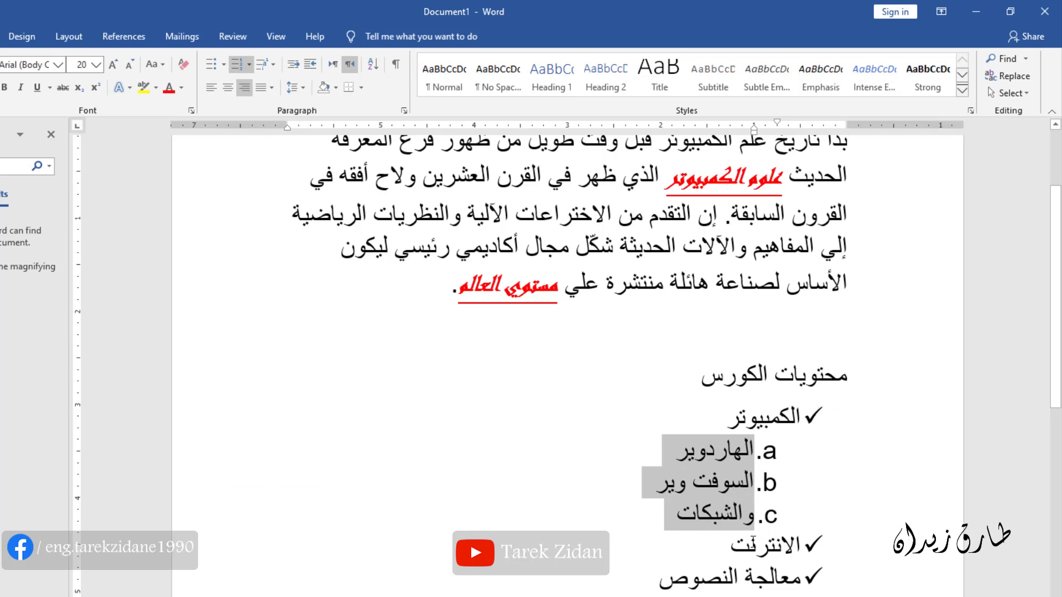
Step: Insert two bulleted placeholder items, "يبلي" and "يببل", after "الانترنت", leaving no empty item below them
{"action": "left_click", "coordinate": [712, 539]}
{"action": "scroll", "coordinate": [712, 498], "scroll_direction": "down", "scroll_amount": 1}
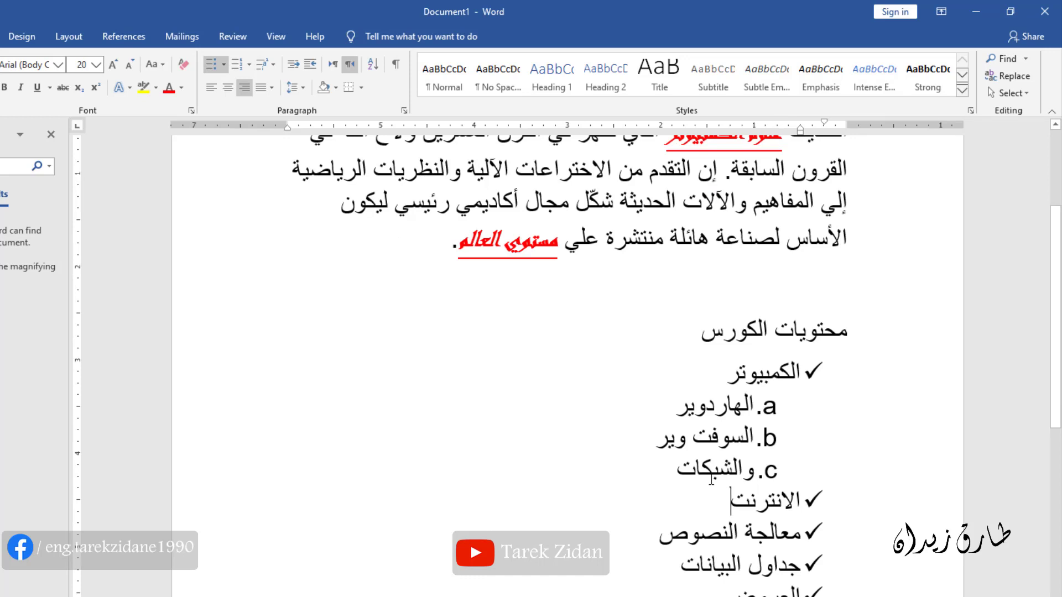
{"action": "key", "text": "Return"}
{"action": "type", "text": "بيلي"}
{"action": "key", "text": "Return"}
{"action": "type", "text": "ييبل"}
{"action": "key", "text": "Return"}
{"action": "key", "text": "BackSpace"}
{"action": "key", "text": "BackSpace"}
{"action": "key", "text": "BackSpace"}
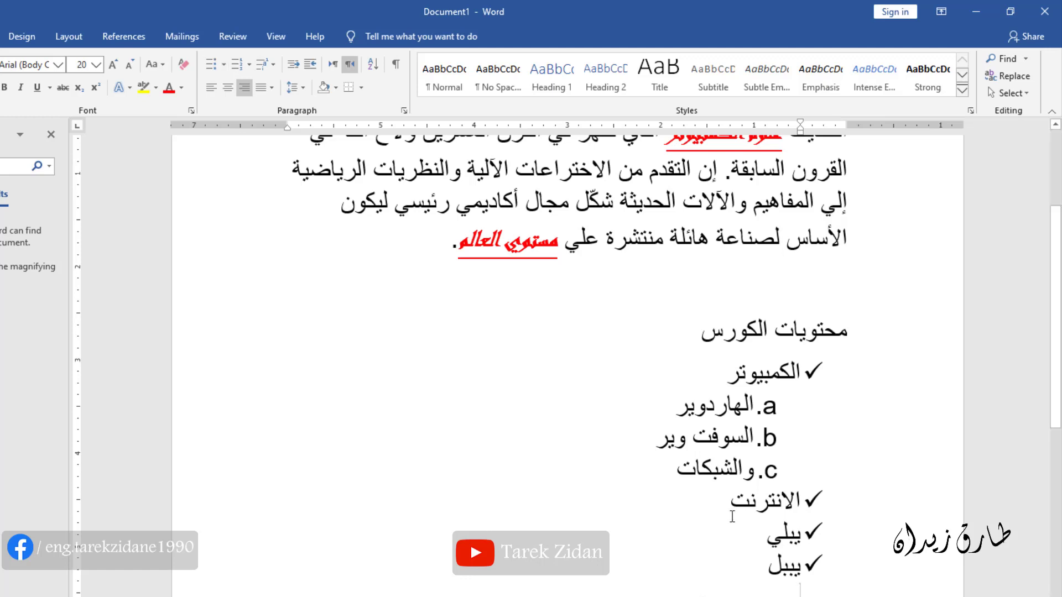
{"action": "key", "text": "BackSpace"}
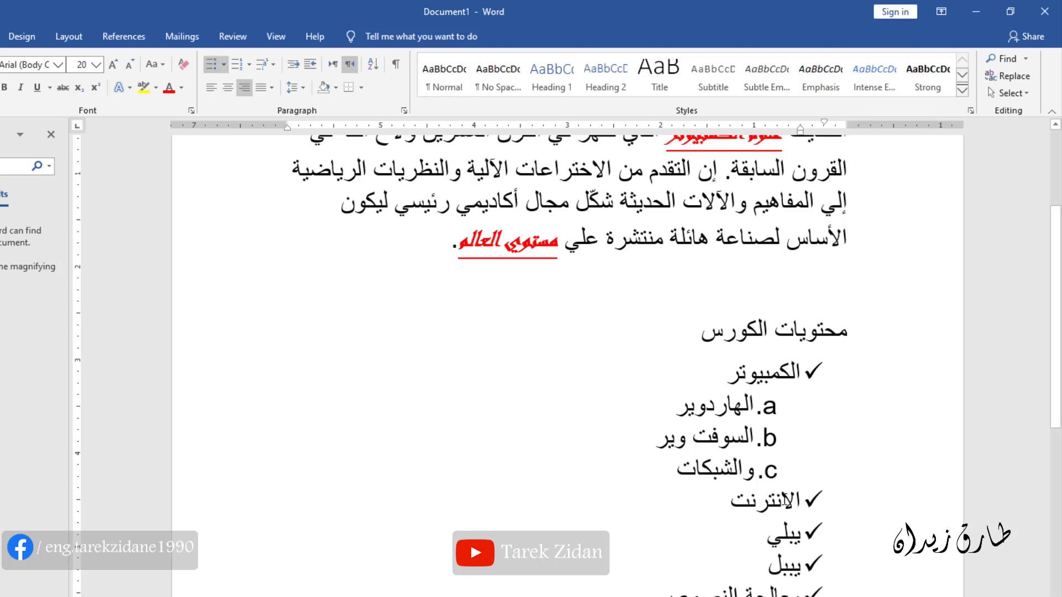
Step: Demote the two placeholder items under "الانترنت" to the deeper fifth list level, lettered a. b
{"action": "left_click_drag", "start_coordinate": [804, 532], "coordinate": [759, 570]}
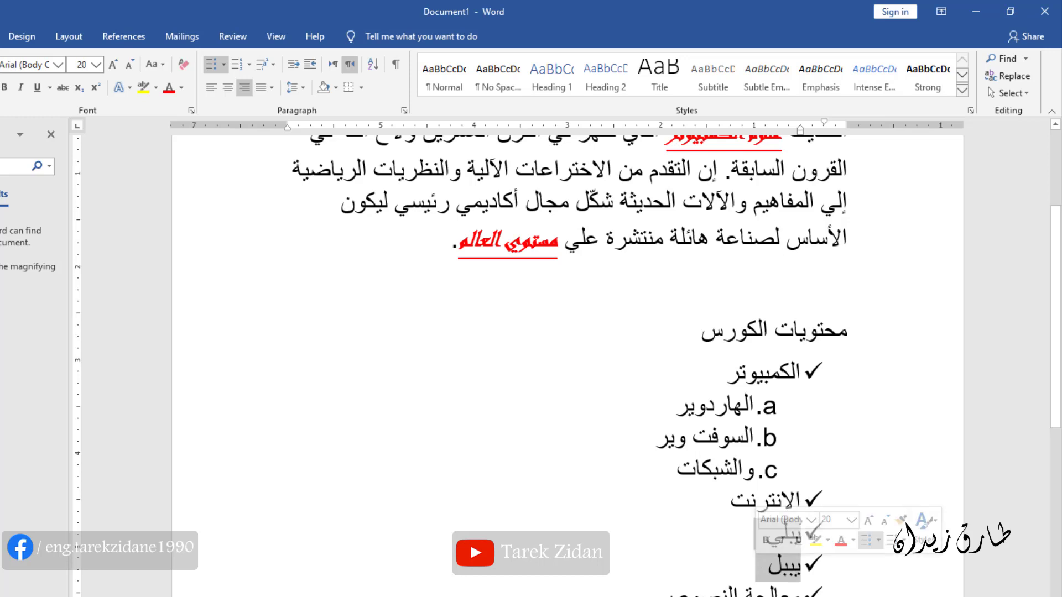
{"action": "left_click", "coordinate": [249, 64]}
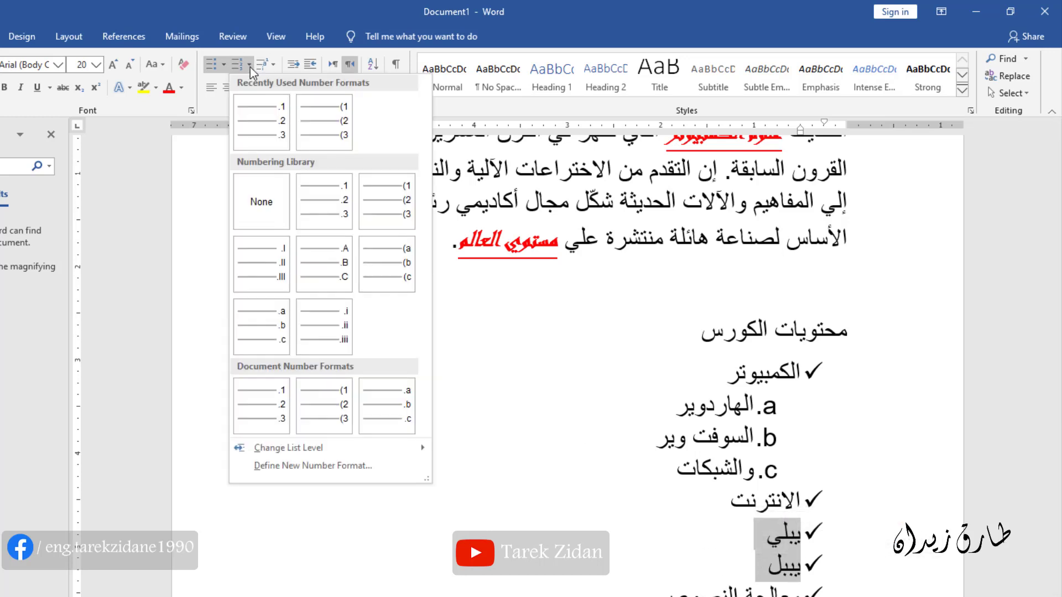
{"action": "mouse_move", "coordinate": [339, 447]}
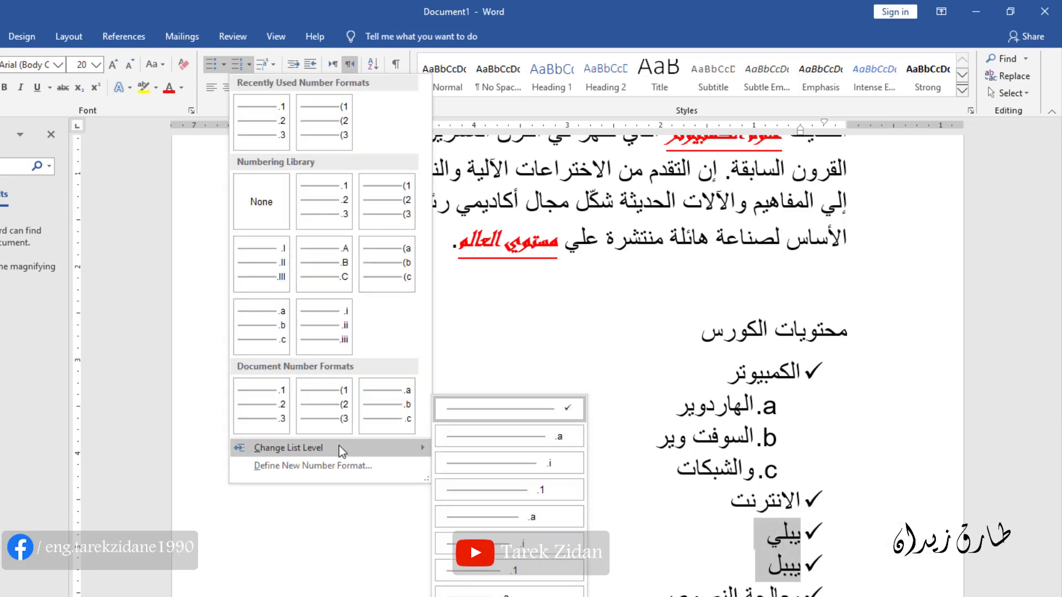
{"action": "left_click", "coordinate": [509, 517]}
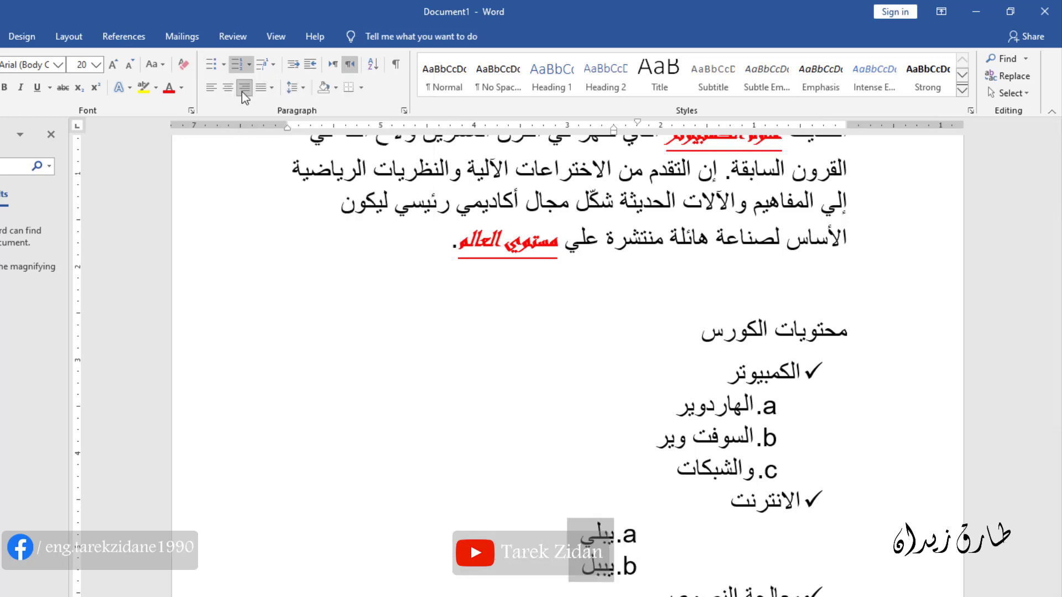
Step: Set the two placeholder items under "الانترنت" to the second list level, lettered a. b
{"action": "left_click", "coordinate": [249, 64]}
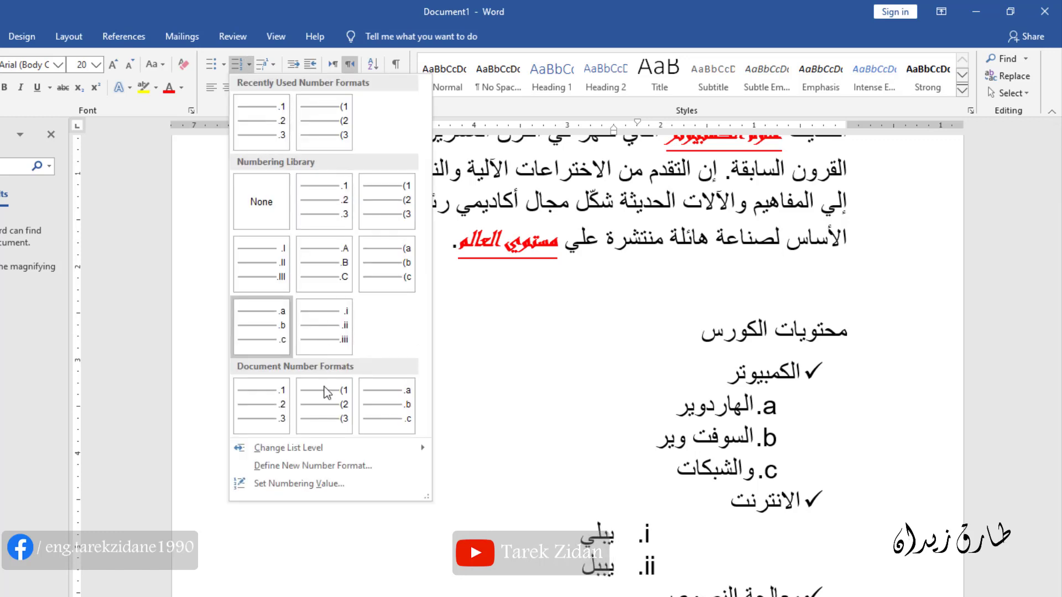
{"action": "mouse_move", "coordinate": [416, 447]}
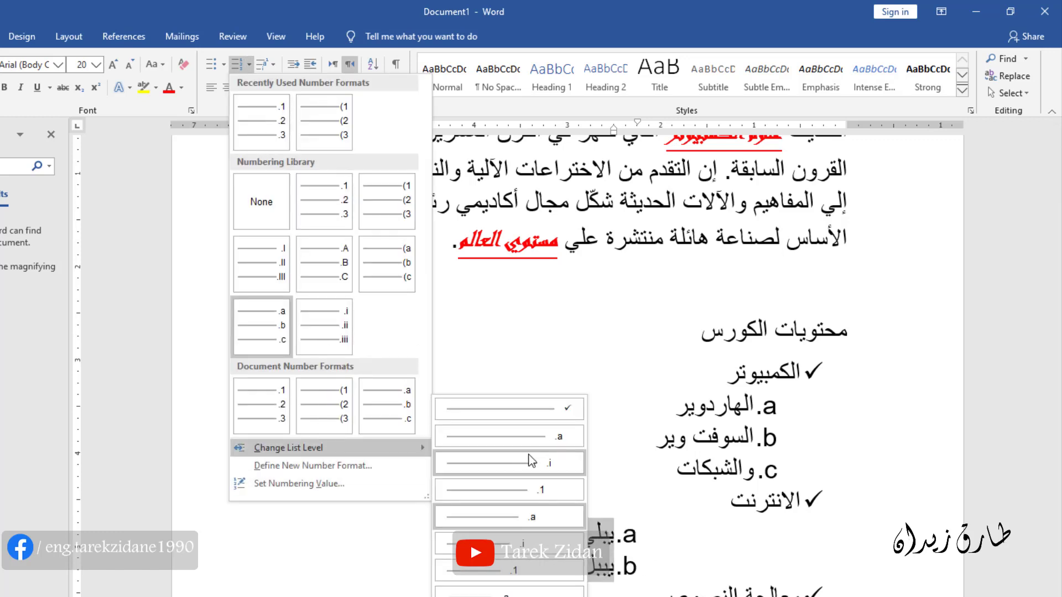
{"action": "left_click", "coordinate": [552, 438]}
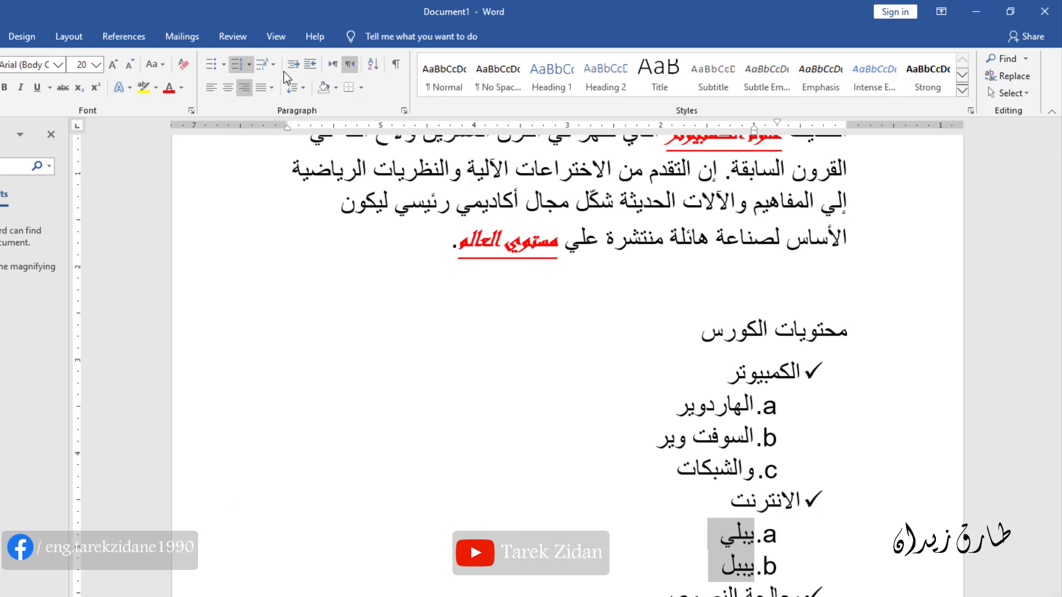
{"action": "left_click", "coordinate": [271, 65]}
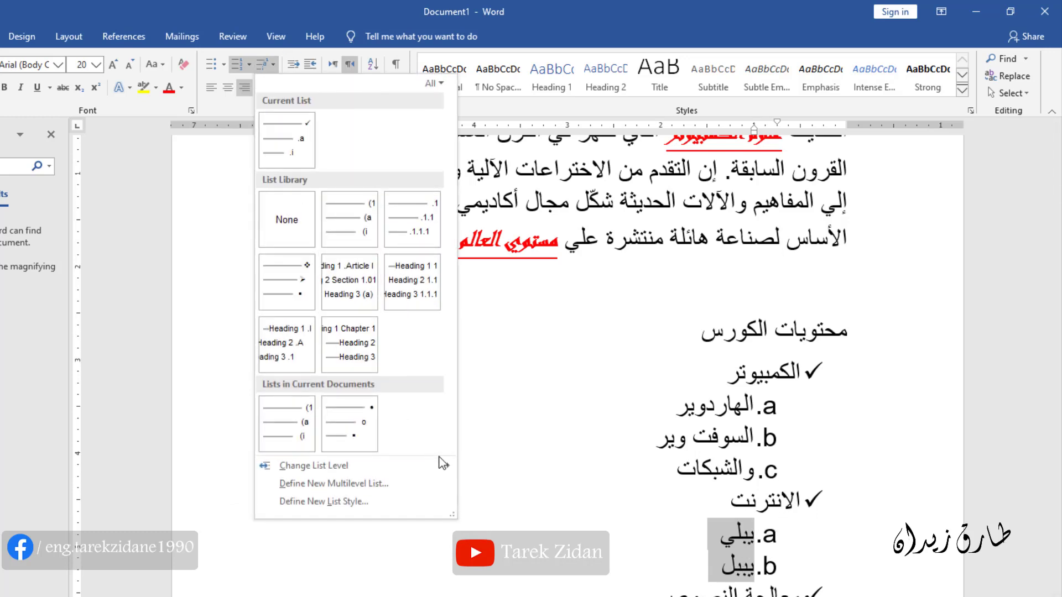
{"action": "mouse_move", "coordinate": [450, 462]}
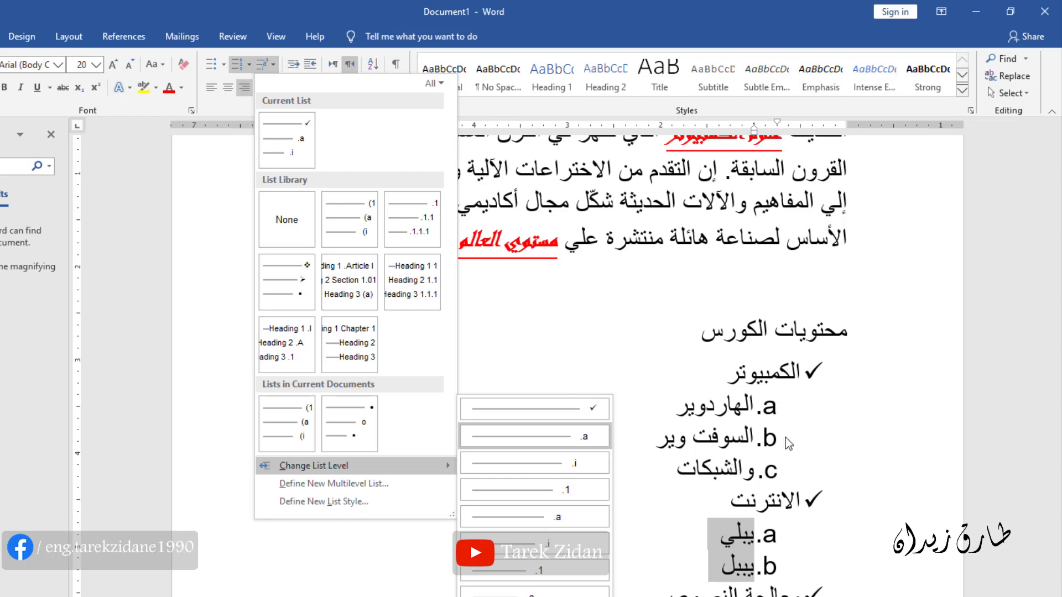
{"action": "left_click", "coordinate": [733, 443]}
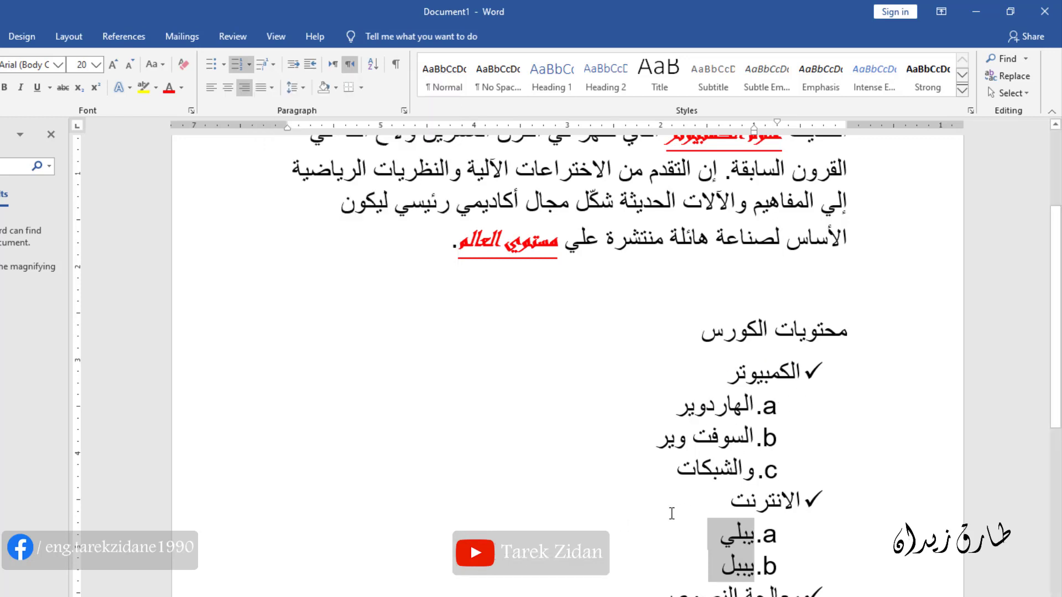